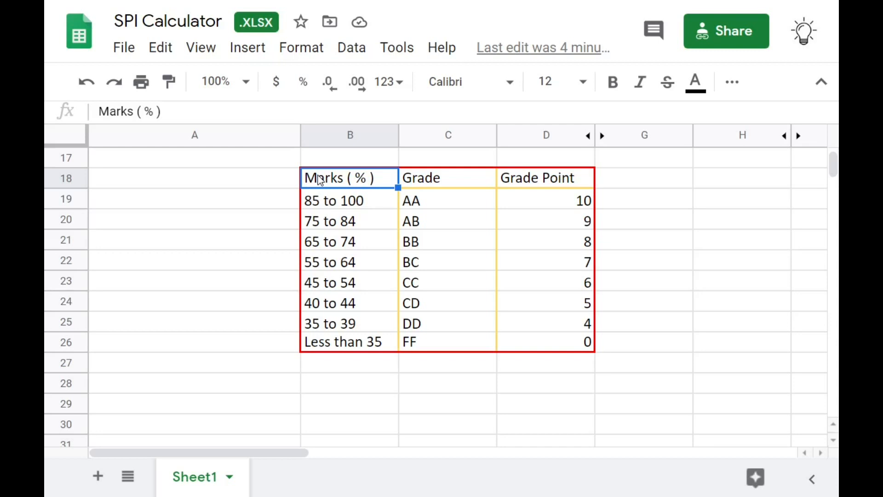
- Examine the grade and grade point assigned to the three highest mark ranges, from 85 to 100 down to 65 to 74
{"action": "key", "text": "Down"}
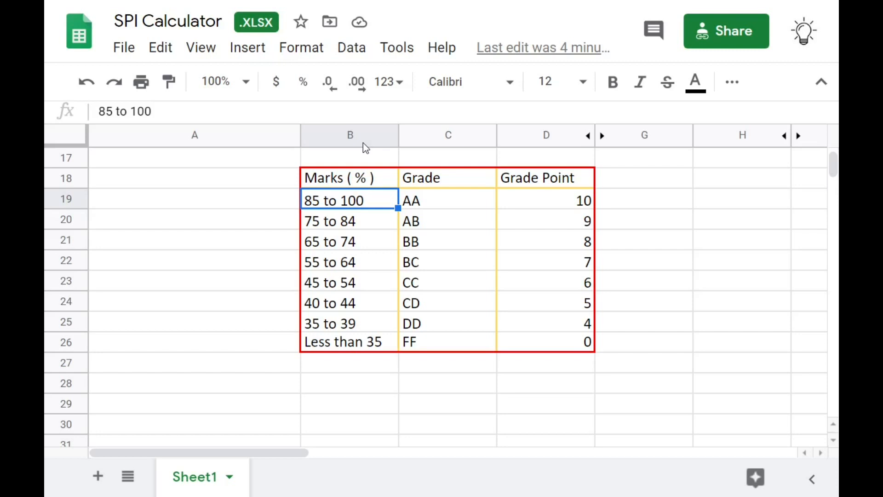
{"action": "key", "text": "Right"}
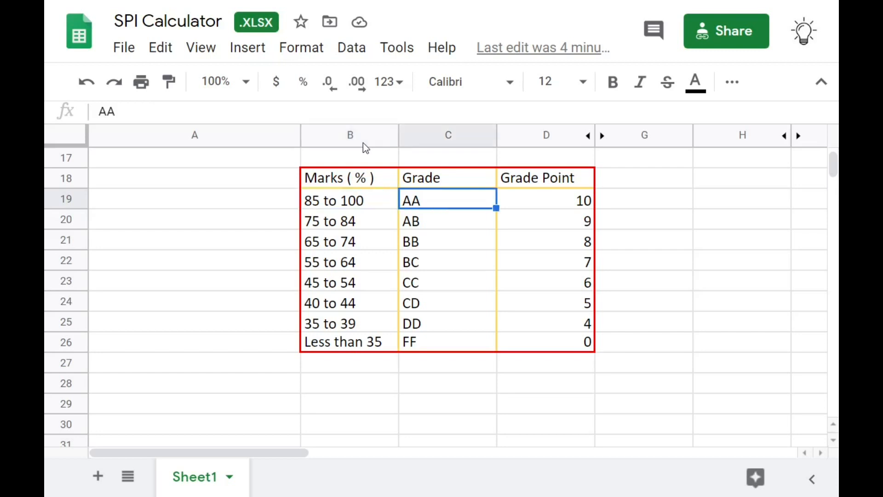
{"action": "key", "text": "Right"}
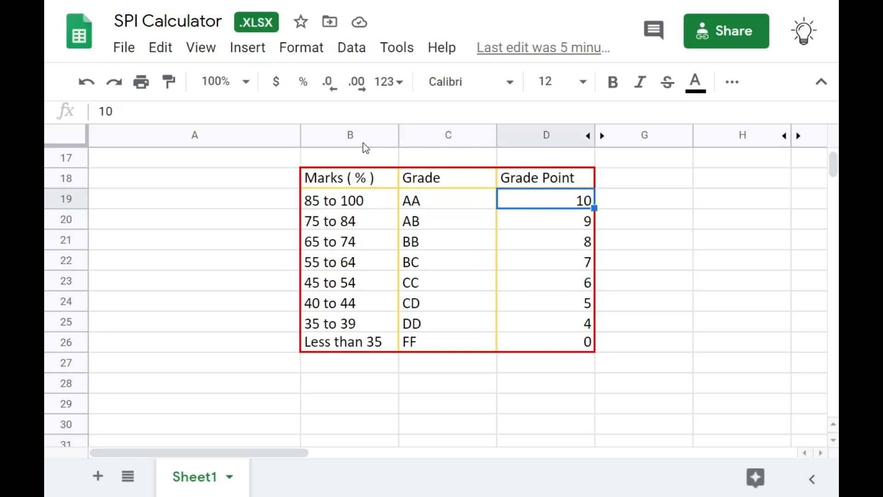
{"action": "key", "text": "Return"}
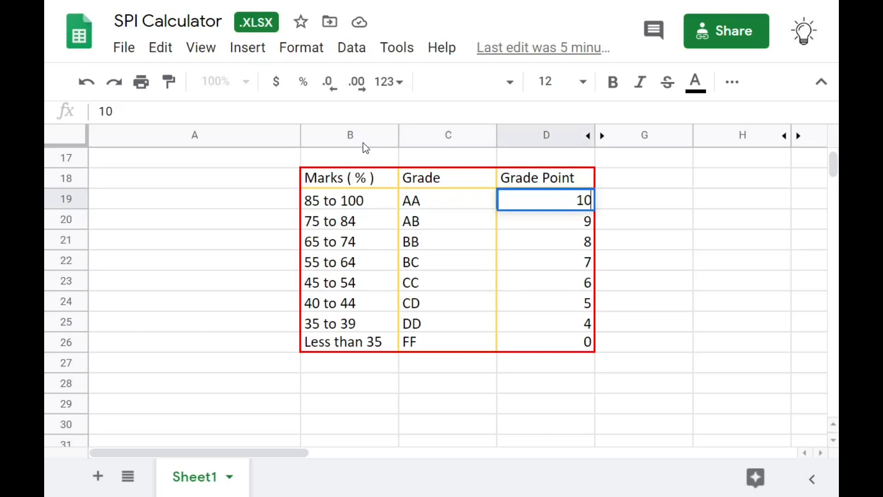
{"action": "left_click", "coordinate": [330, 224]}
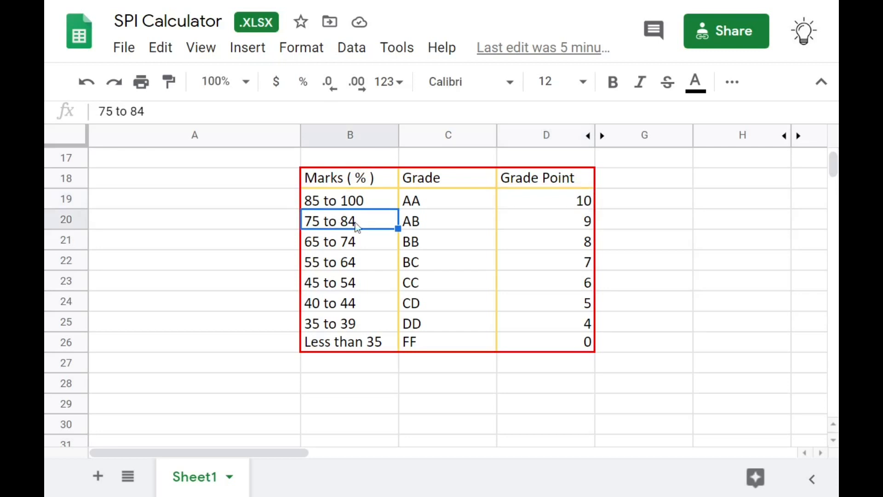
{"action": "left_click", "coordinate": [423, 222]}
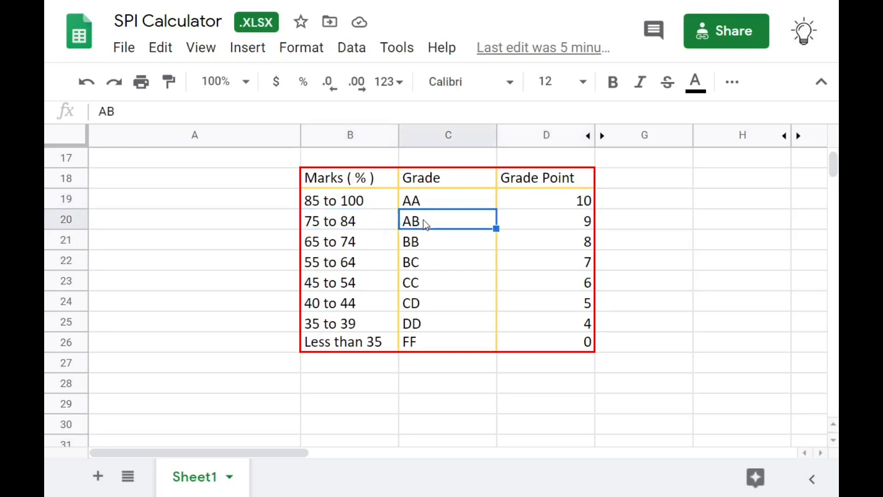
{"action": "left_click", "coordinate": [554, 223]}
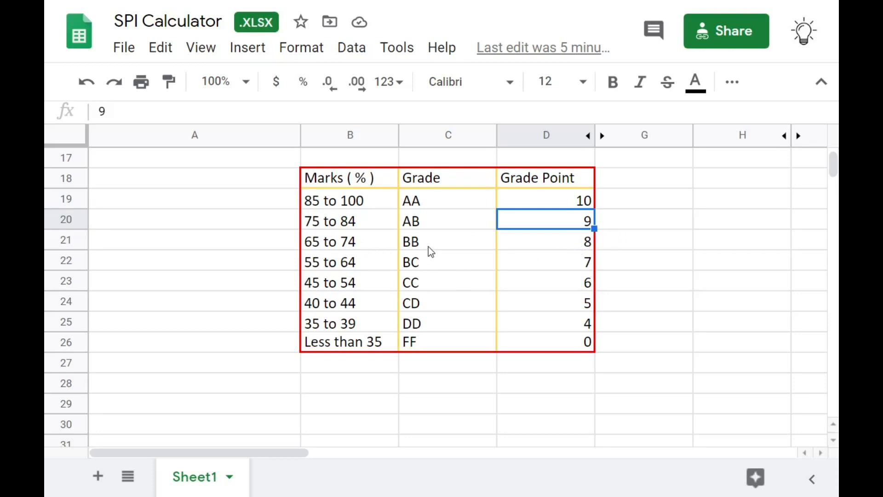
{"action": "left_click", "coordinate": [363, 243]}
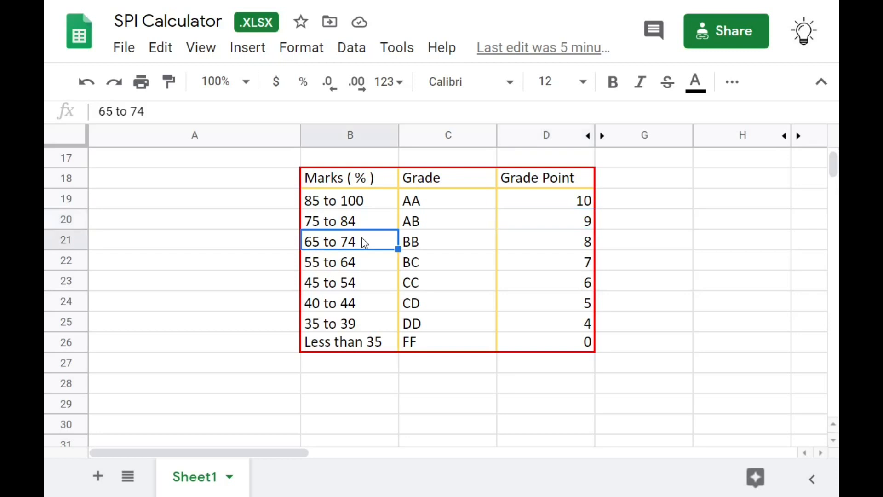
{"action": "left_click", "coordinate": [438, 248]}
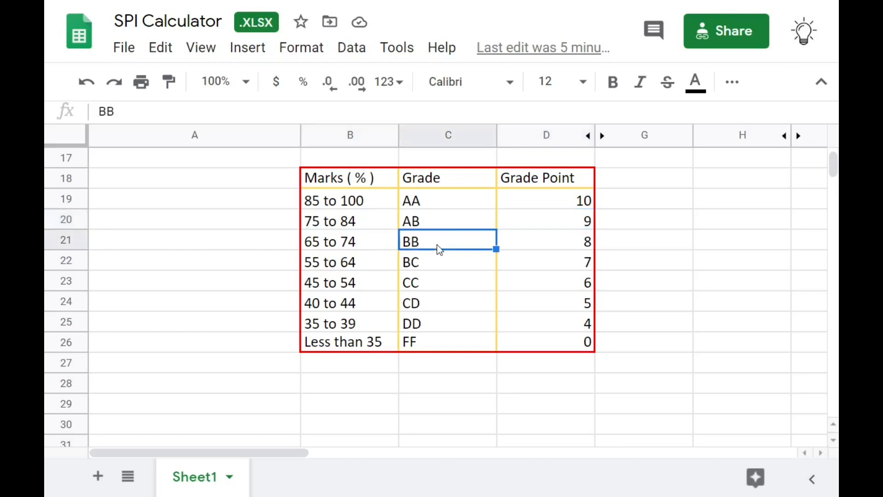
{"action": "left_click", "coordinate": [533, 244]}
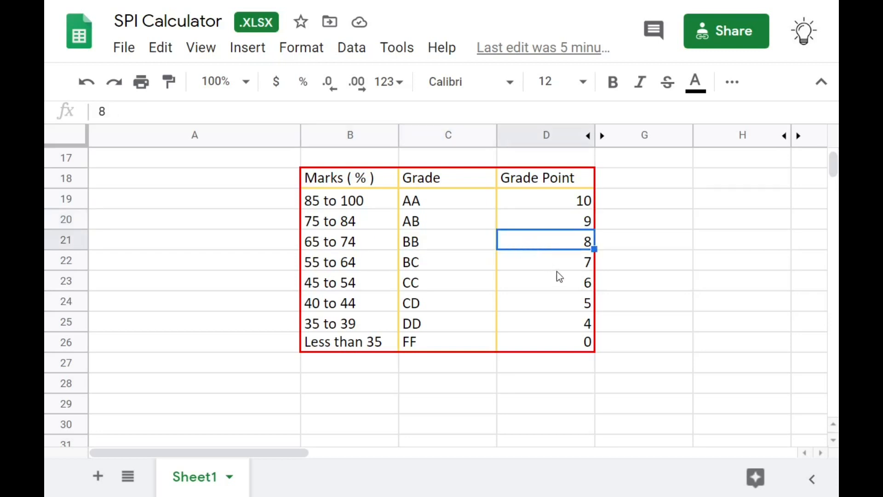
- Examine the grade and grade point for the two lowest mark ranges, 35 to 39 and Less than 35
{"action": "left_click", "coordinate": [568, 324]}
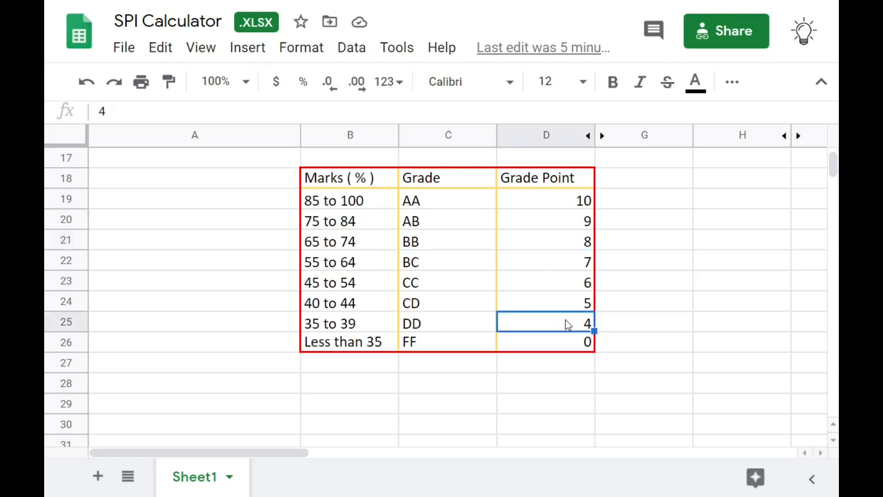
{"action": "left_click", "coordinate": [322, 328]}
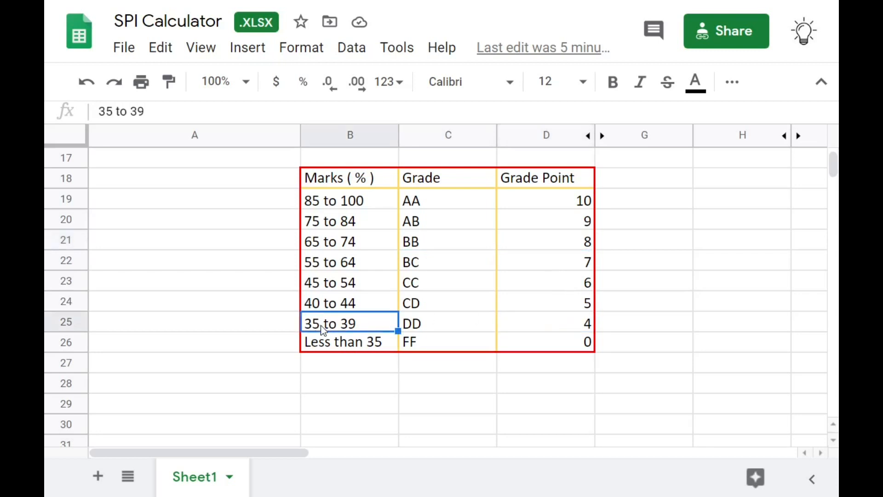
{"action": "left_click", "coordinate": [425, 324]}
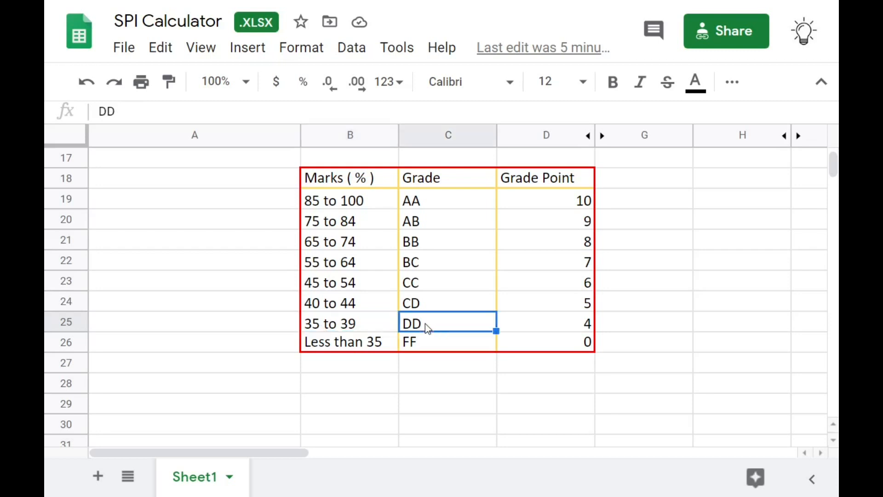
{"action": "left_click", "coordinate": [523, 327]}
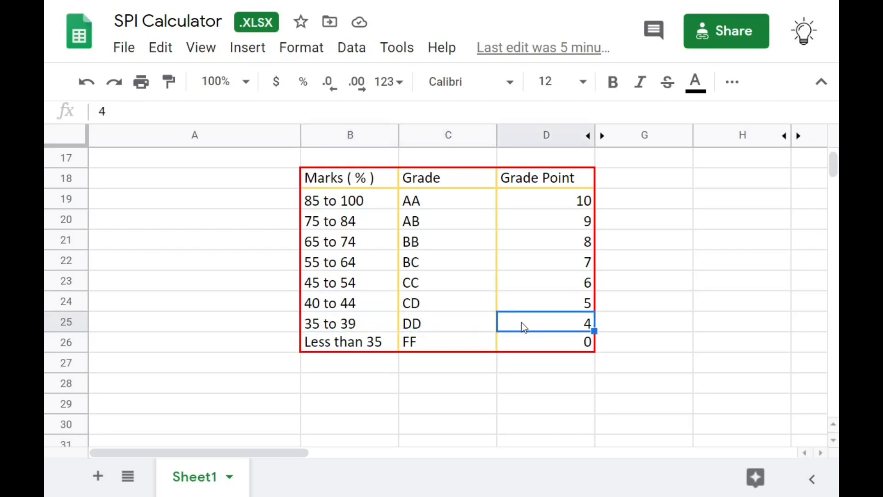
{"action": "left_click", "coordinate": [352, 346]}
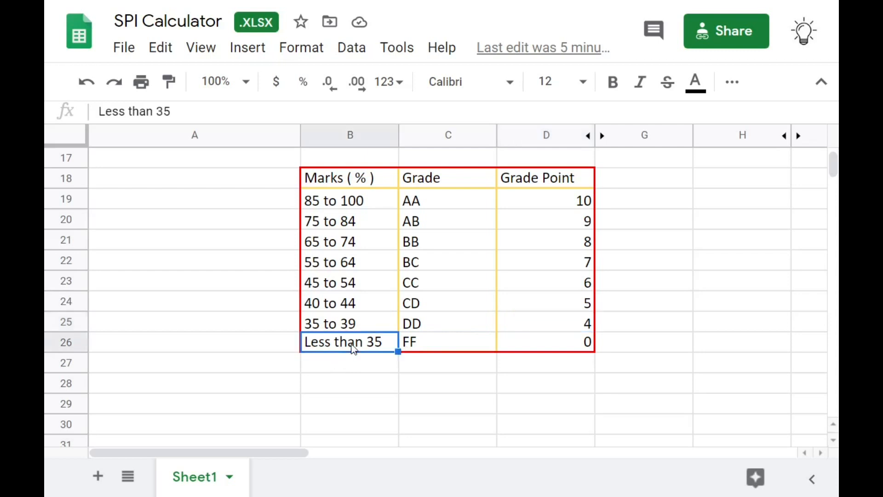
{"action": "left_click", "coordinate": [431, 347]}
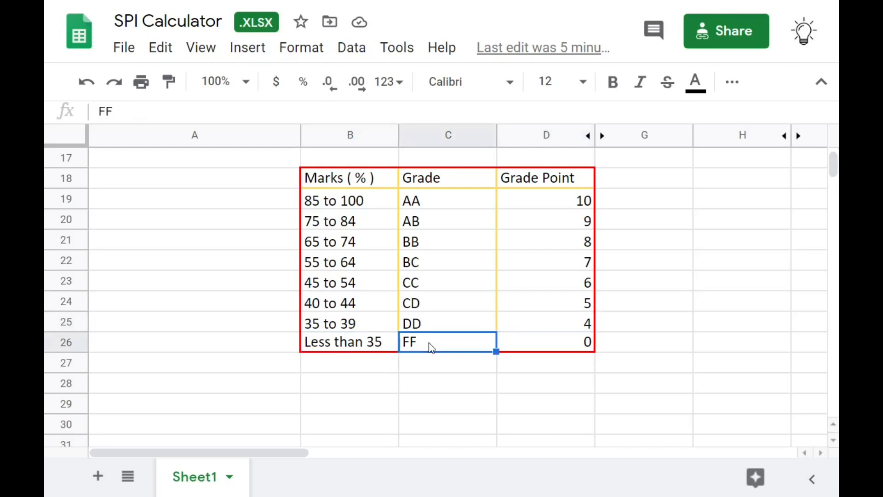
{"action": "left_click", "coordinate": [551, 347]}
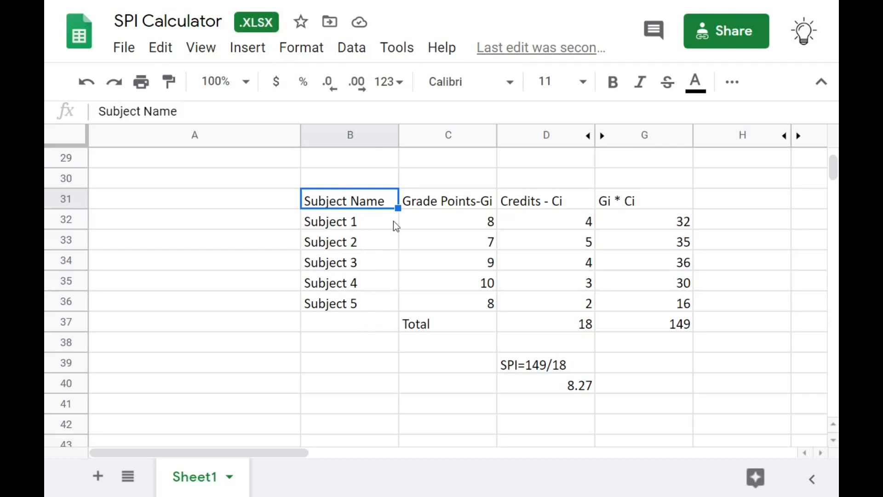
- Review the Grade Points-Gi and Credits - Ci headings in the subject table, and each subject's credits from Subject 1 to Subject 5
{"action": "left_click", "coordinate": [440, 195]}
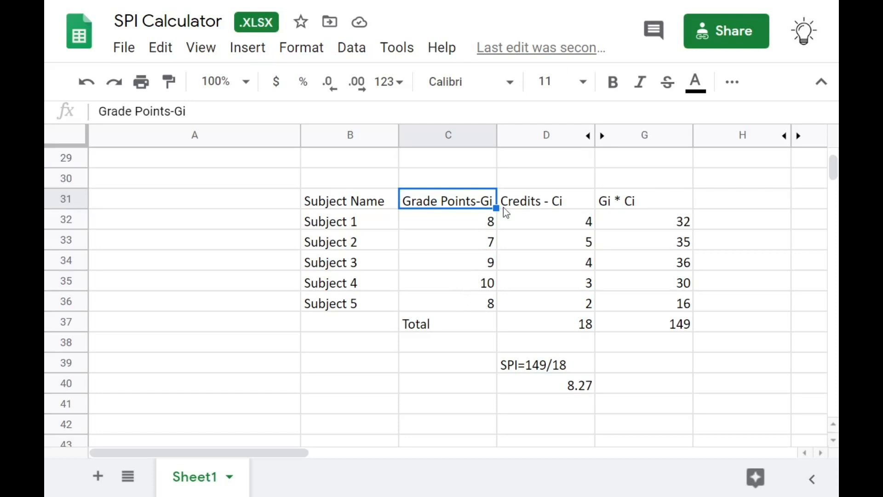
{"action": "left_click", "coordinate": [523, 206]}
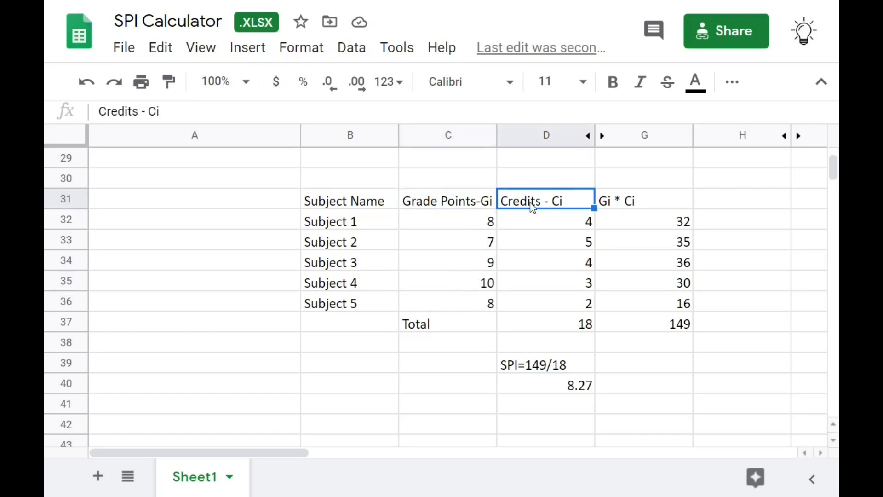
{"action": "left_click", "coordinate": [561, 220]}
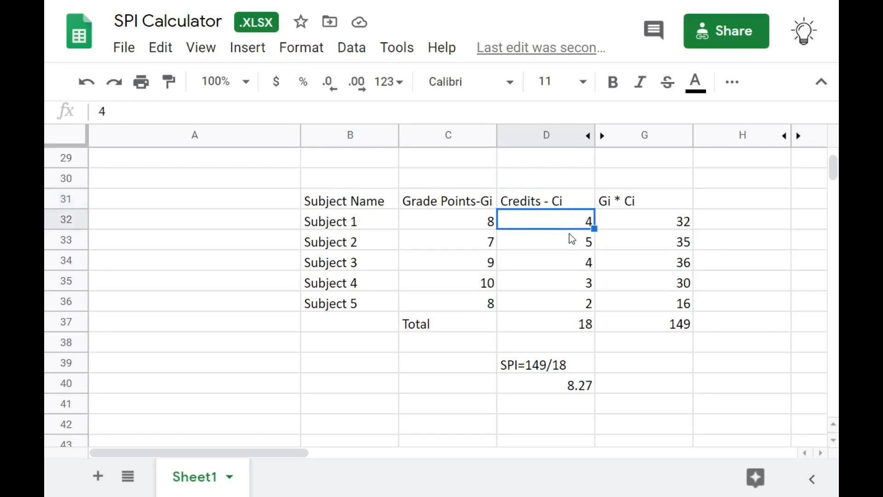
{"action": "left_click", "coordinate": [570, 238]}
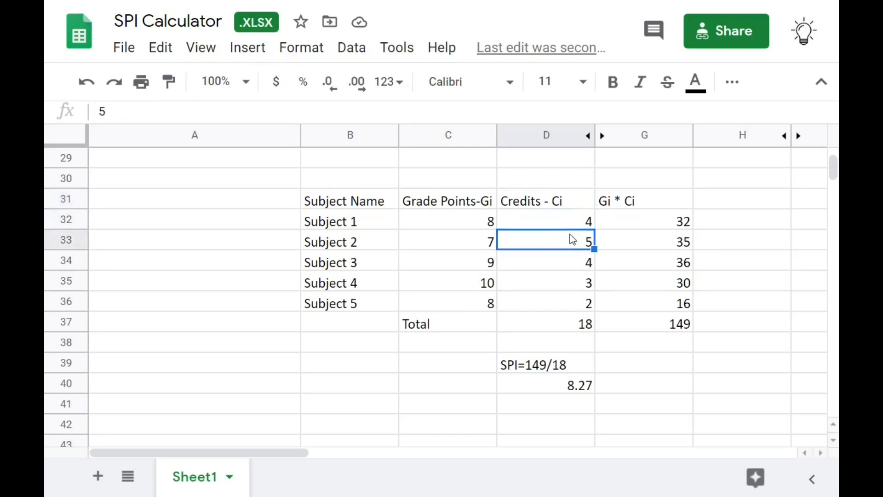
{"action": "left_click", "coordinate": [578, 261]}
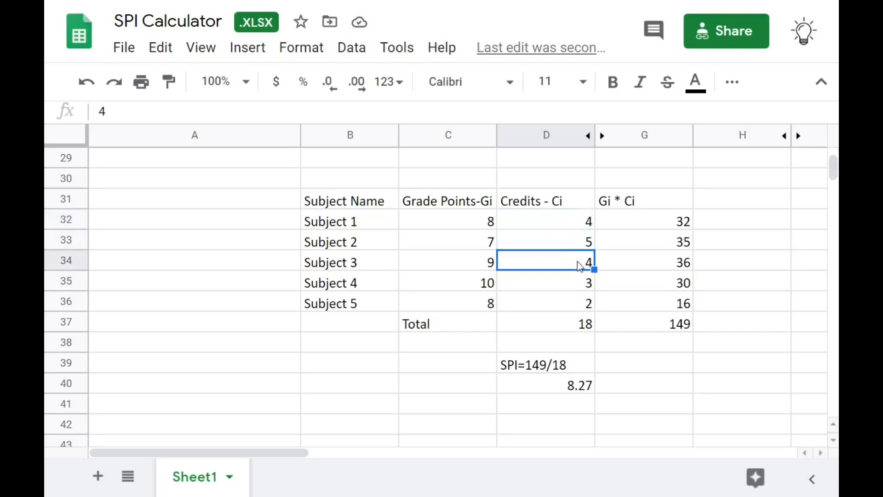
{"action": "left_click", "coordinate": [579, 284]}
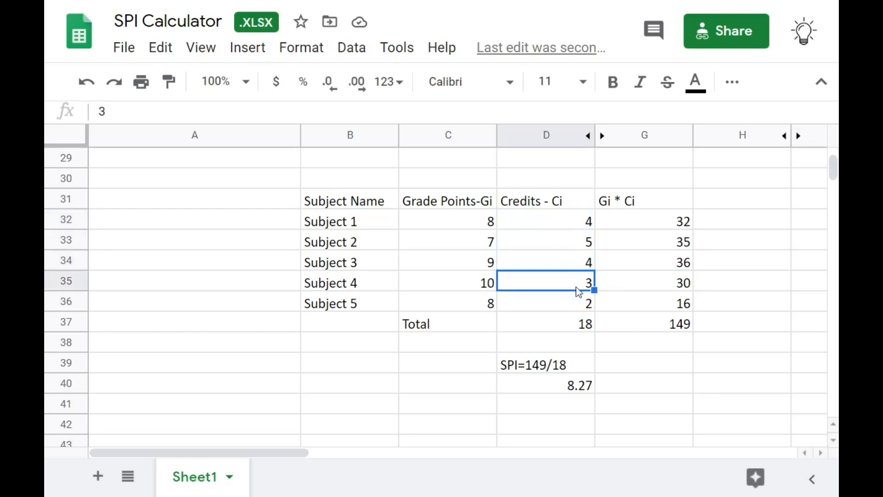
{"action": "left_click", "coordinate": [572, 300]}
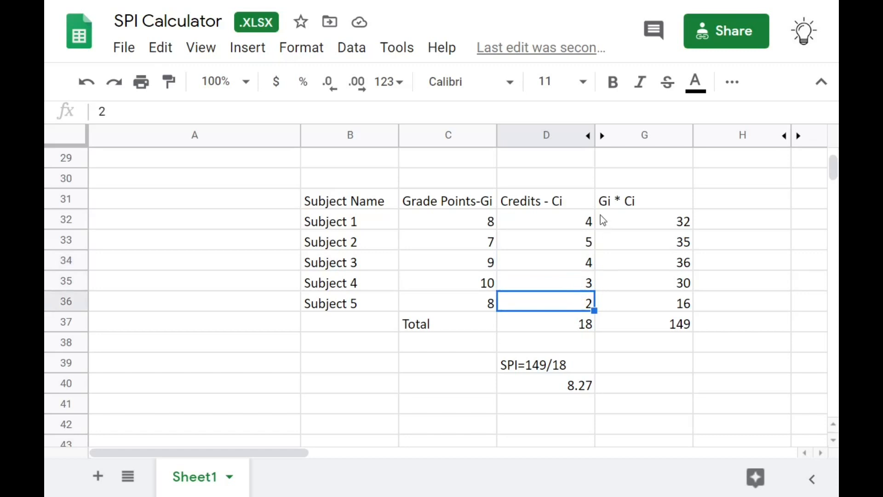
- Check how Subject 1's grade points and credits multiply, and inspect the Gi * Ci product of all five subjects
{"action": "left_click", "coordinate": [463, 222]}
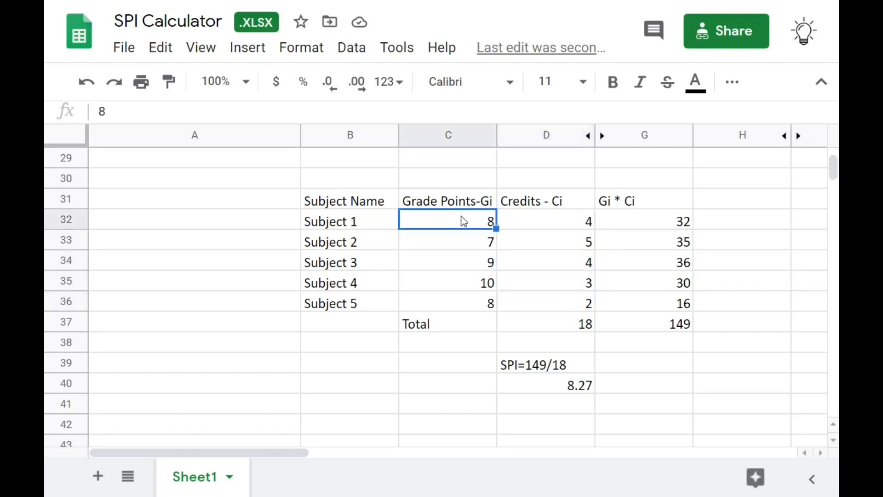
{"action": "left_click", "coordinate": [539, 222]}
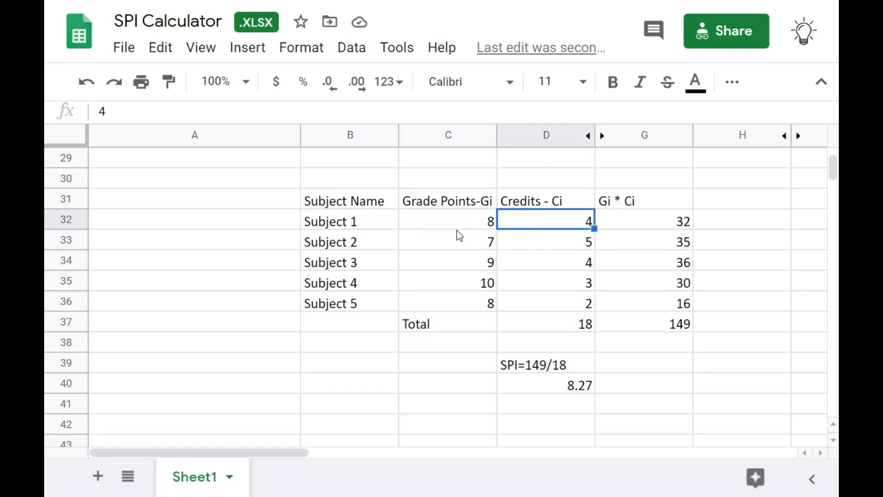
{"action": "left_click", "coordinate": [658, 222]}
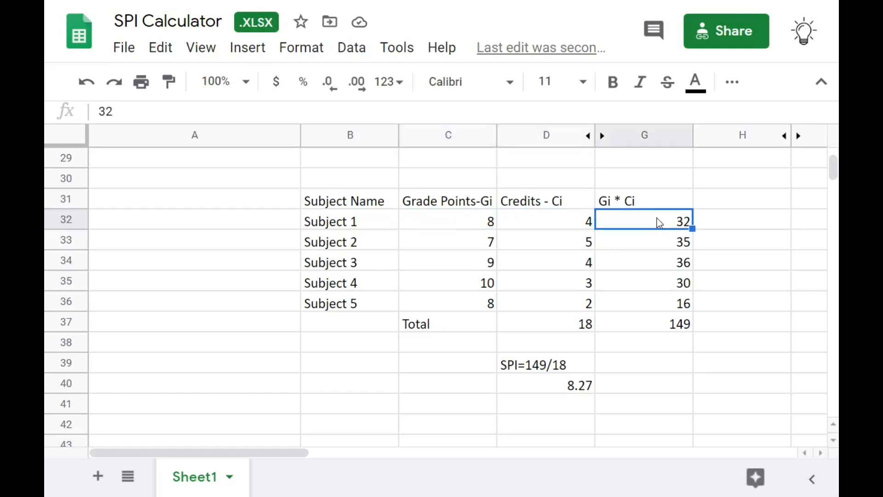
{"action": "left_click", "coordinate": [640, 245]}
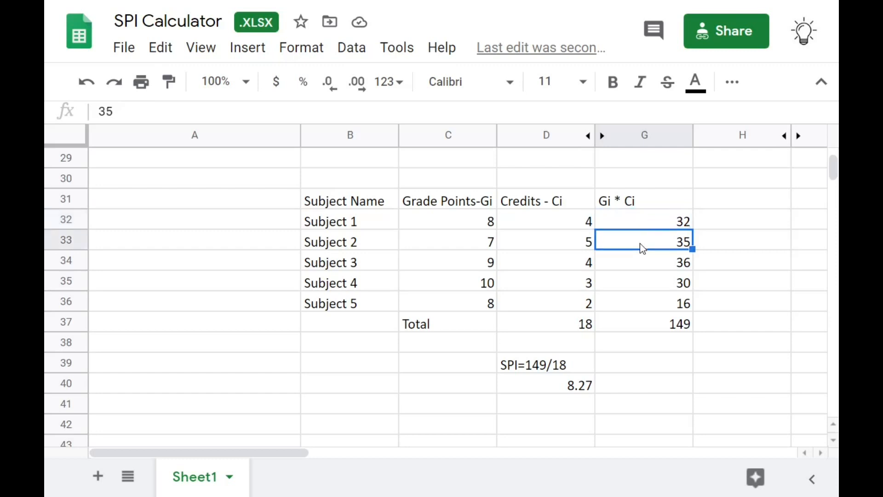
{"action": "left_click", "coordinate": [620, 263]}
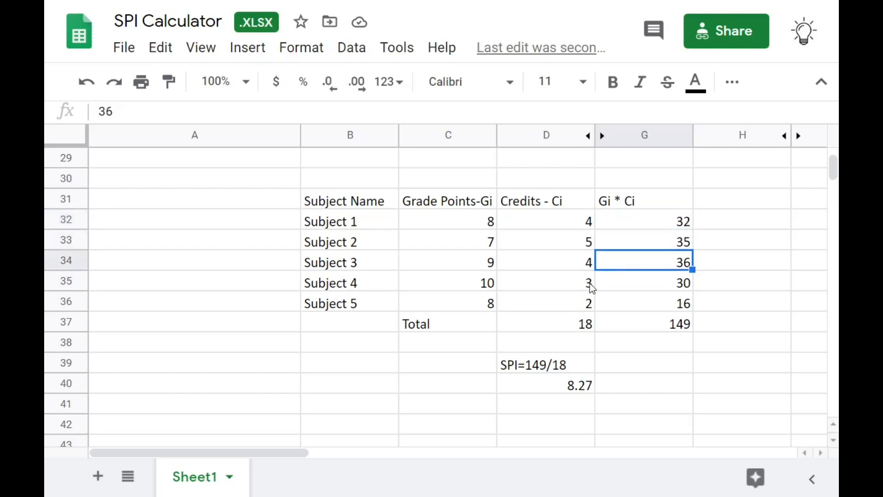
{"action": "left_click", "coordinate": [629, 285]}
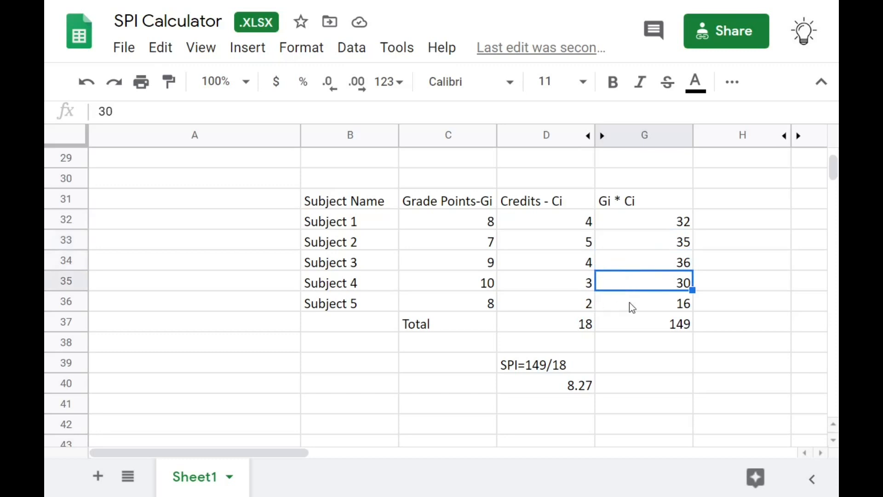
{"action": "left_click", "coordinate": [636, 304]}
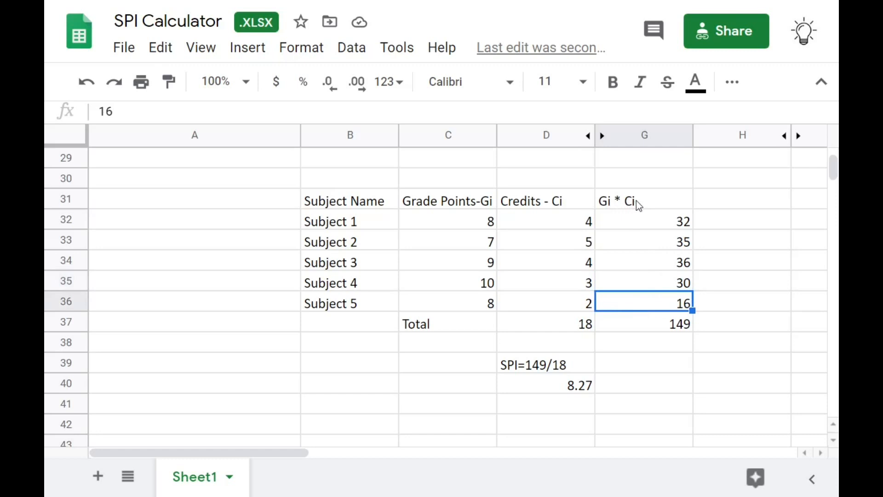
- Inspect the totals of the Gi * Ci and Credits - Ci columns against the subject values they add up
{"action": "left_click", "coordinate": [656, 218]}
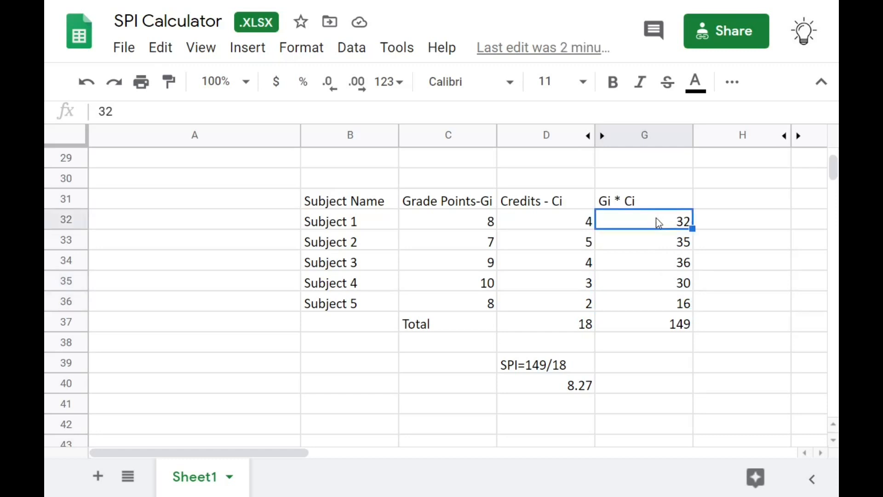
{"action": "left_click", "coordinate": [674, 304]}
{"action": "left_click", "coordinate": [640, 329]}
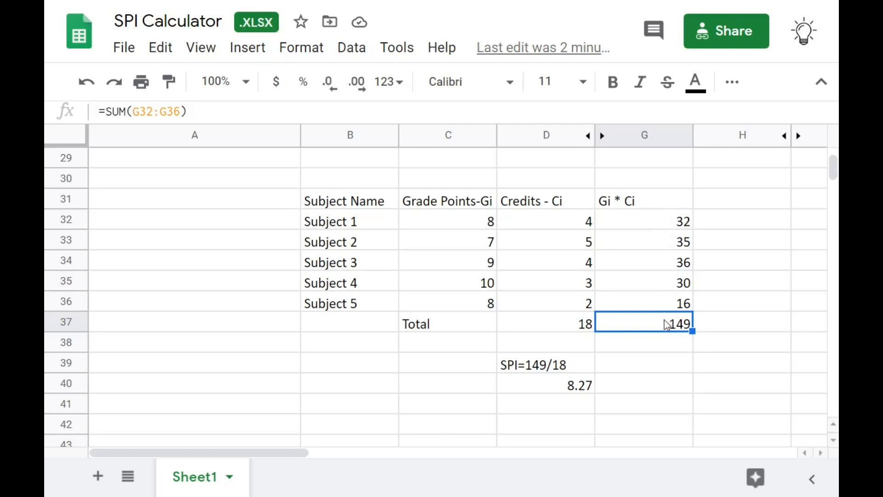
{"action": "left_click", "coordinate": [567, 227]}
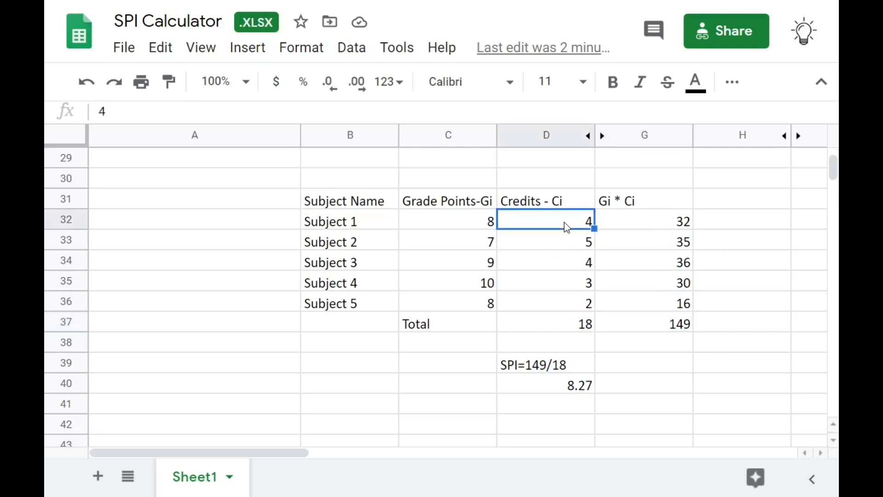
{"action": "left_click", "coordinate": [580, 321]}
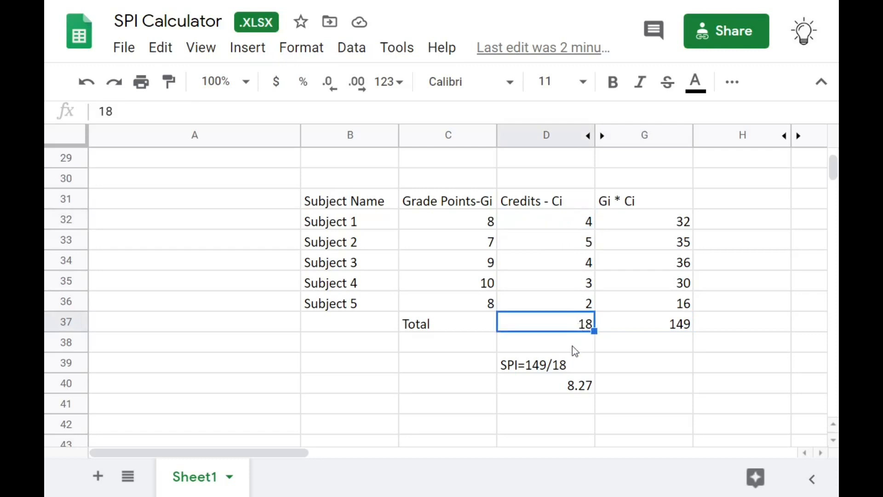
- Examine how SPI is worked out by dividing the Gi * Ci total by the credits total, and check the result
{"action": "left_click", "coordinate": [570, 365]}
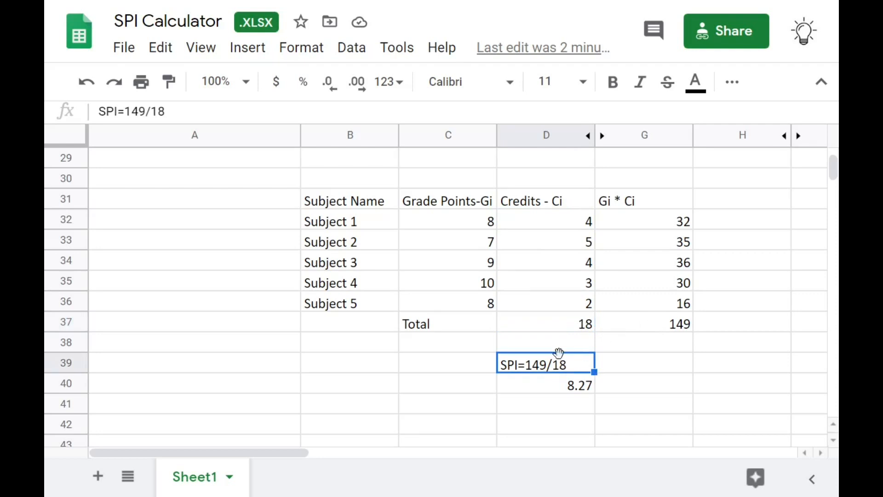
{"action": "left_click", "coordinate": [643, 317]}
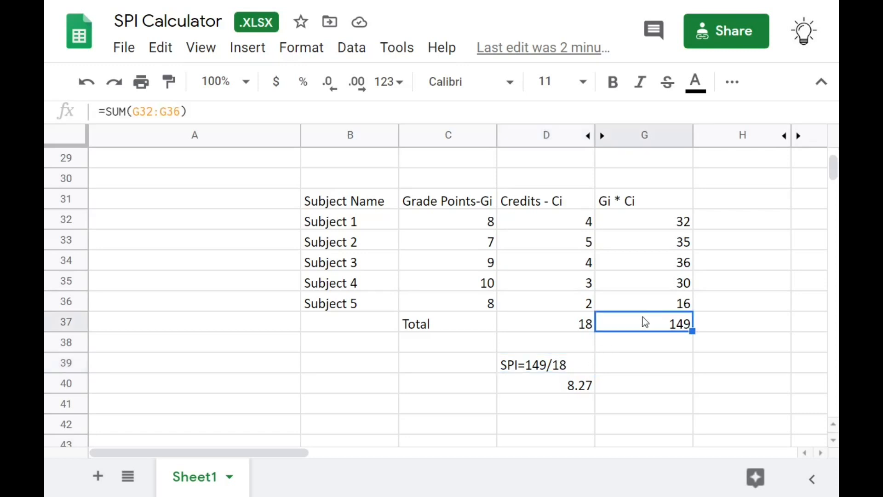
{"action": "left_click", "coordinate": [589, 326]}
{"action": "left_click", "coordinate": [564, 370]}
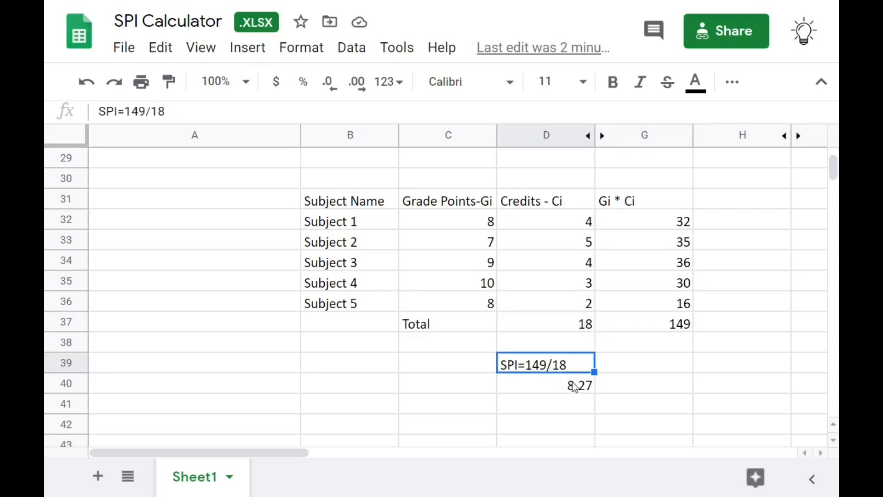
{"action": "left_click", "coordinate": [573, 388]}
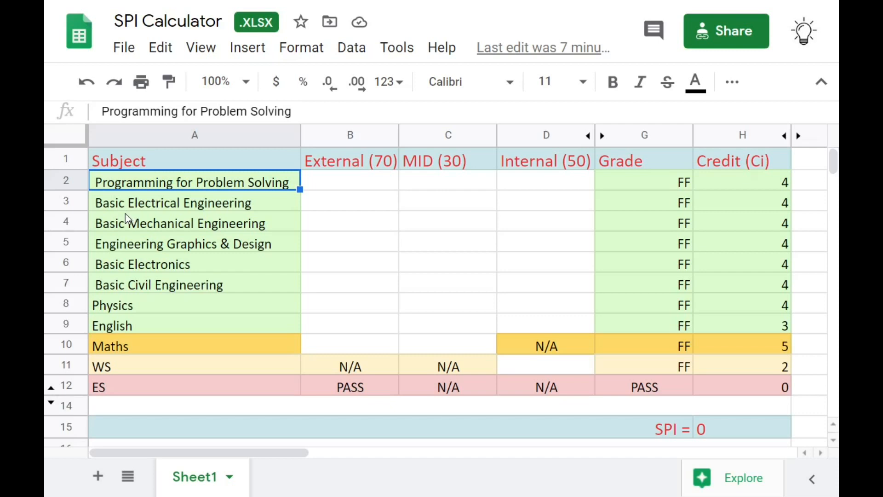
- Delete the rows for Programming for Problem Solving, Engineering Graphics & Design and Basic Civil Engineering from the subject table
{"action": "right_click", "coordinate": [65, 183]}
{"action": "mouse_move", "coordinate": [65, 184]}
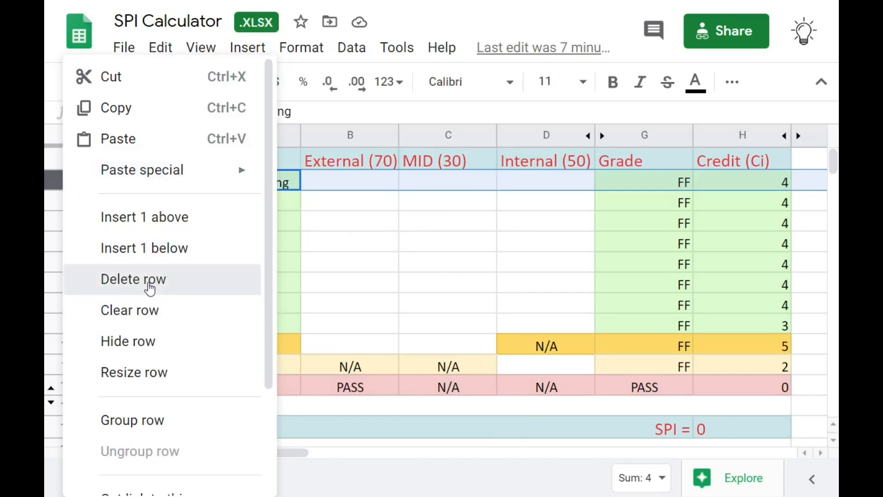
{"action": "left_click", "coordinate": [150, 288]}
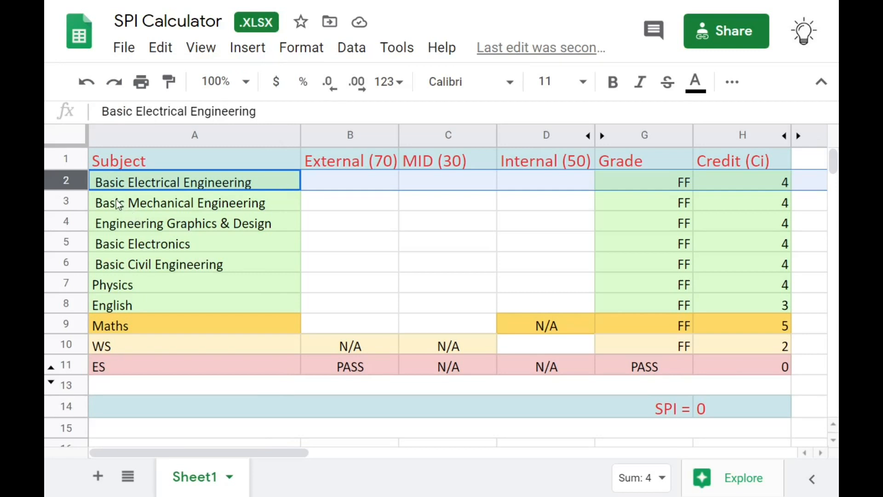
{"action": "left_click", "coordinate": [79, 218]}
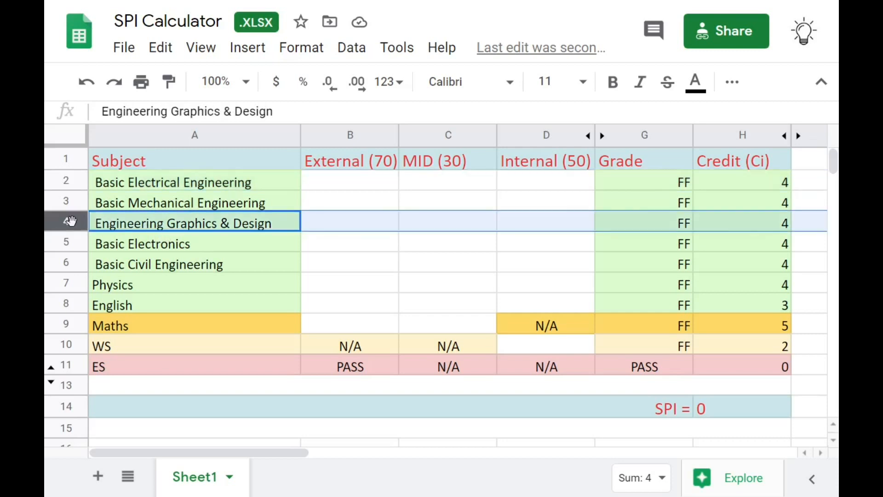
{"action": "right_click", "coordinate": [70, 221]}
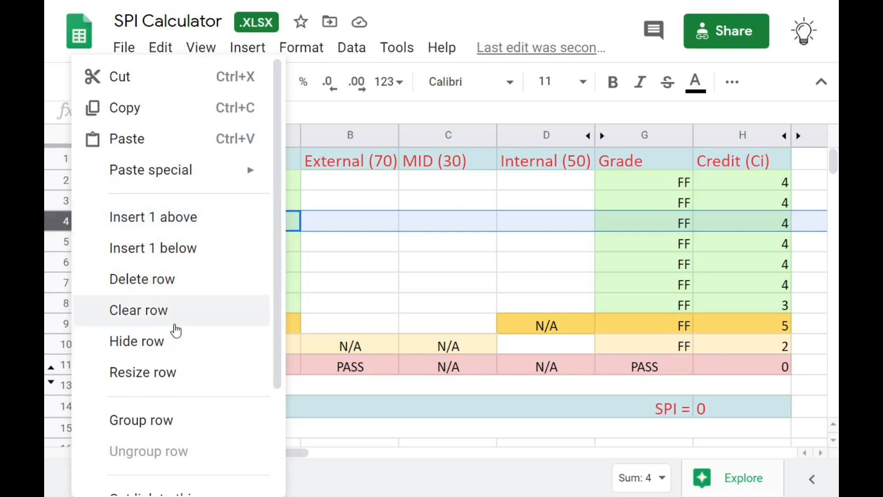
{"action": "left_click", "coordinate": [175, 293]}
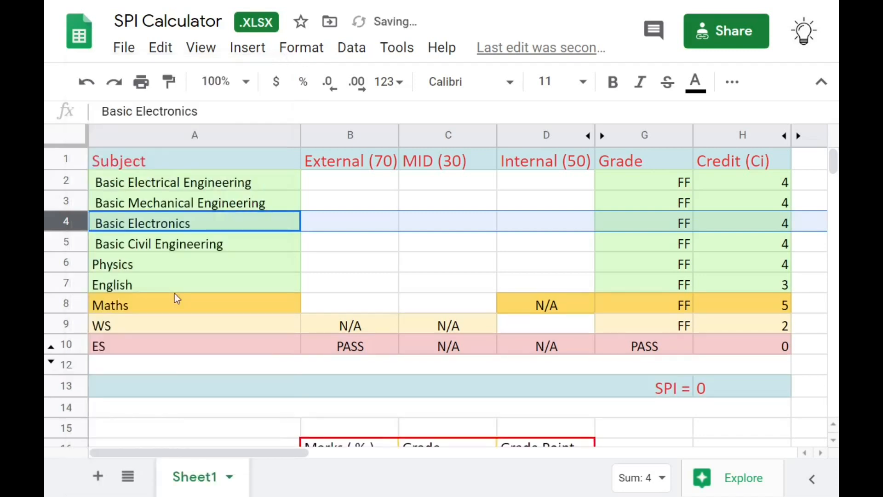
{"action": "left_click", "coordinate": [69, 241]}
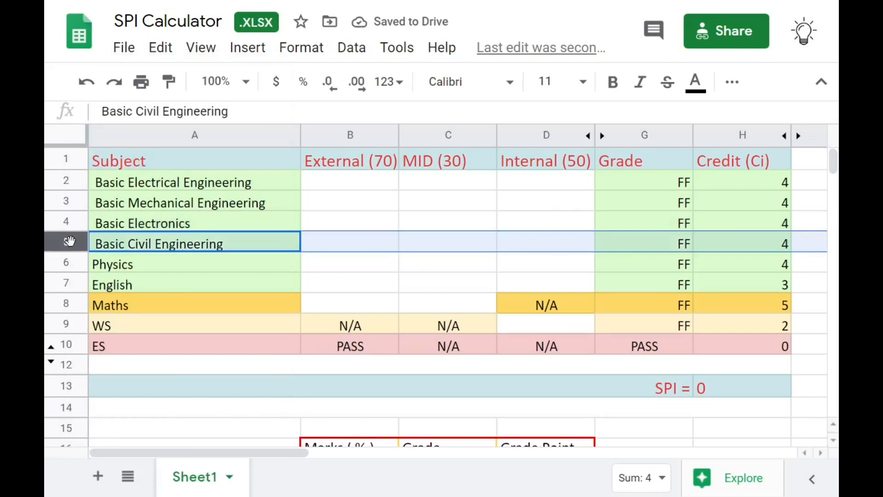
{"action": "right_click", "coordinate": [69, 241]}
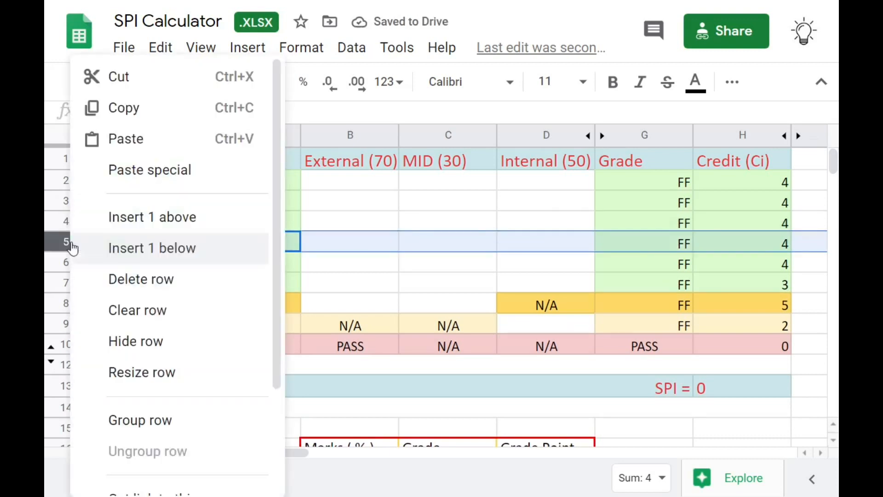
{"action": "left_click", "coordinate": [133, 280]}
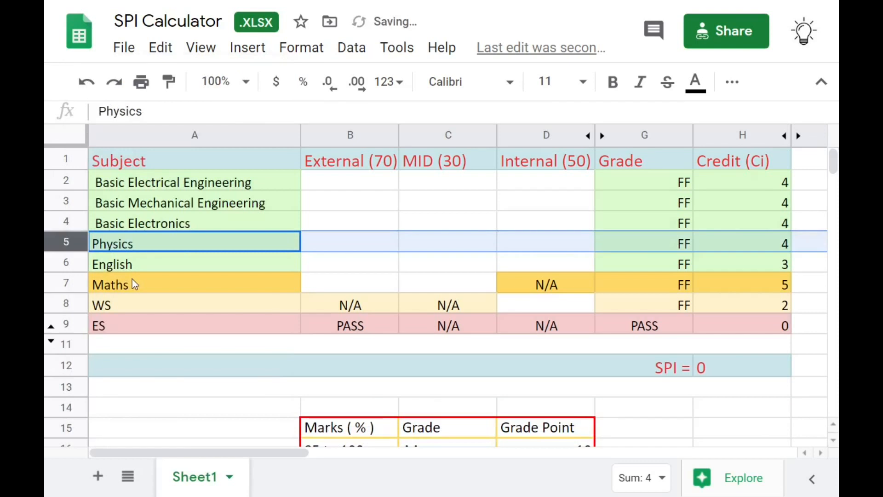
- Review which External (70), MID (30) and Internal (50) marks apply to Maths and WS, and inspect the SPI cell's formula
{"action": "left_click", "coordinate": [155, 260]}
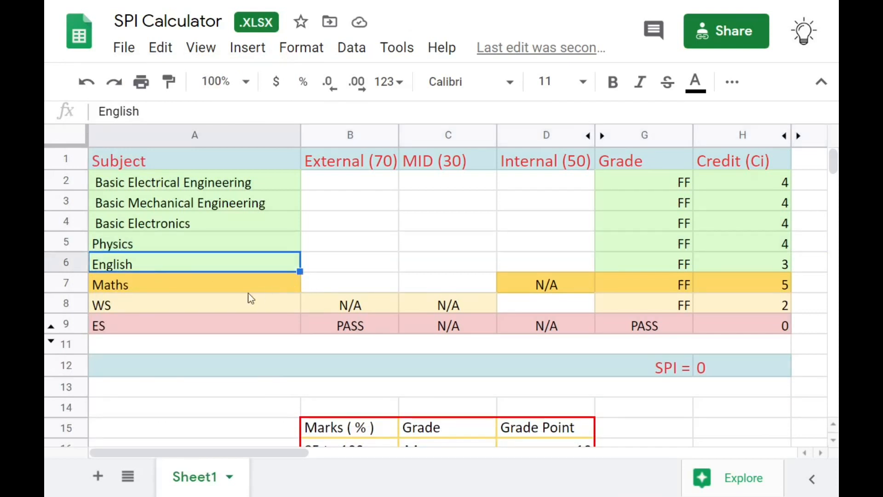
{"action": "left_click", "coordinate": [287, 287]}
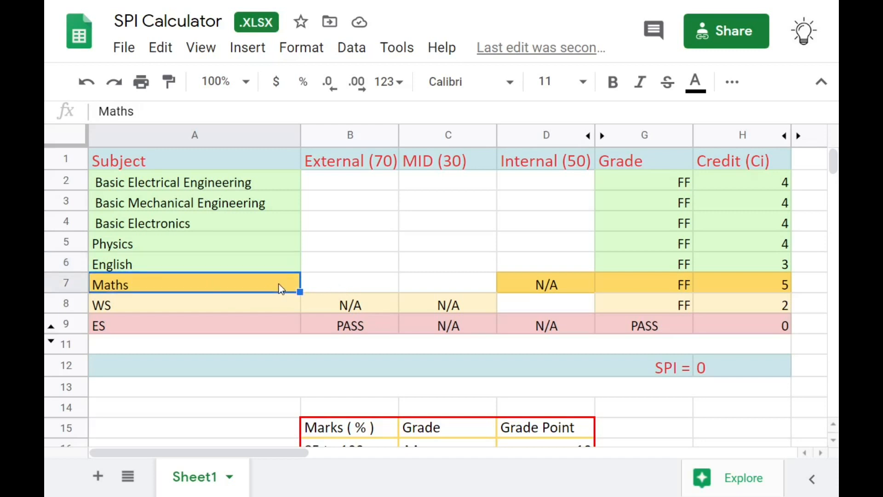
{"action": "left_click", "coordinate": [337, 285]}
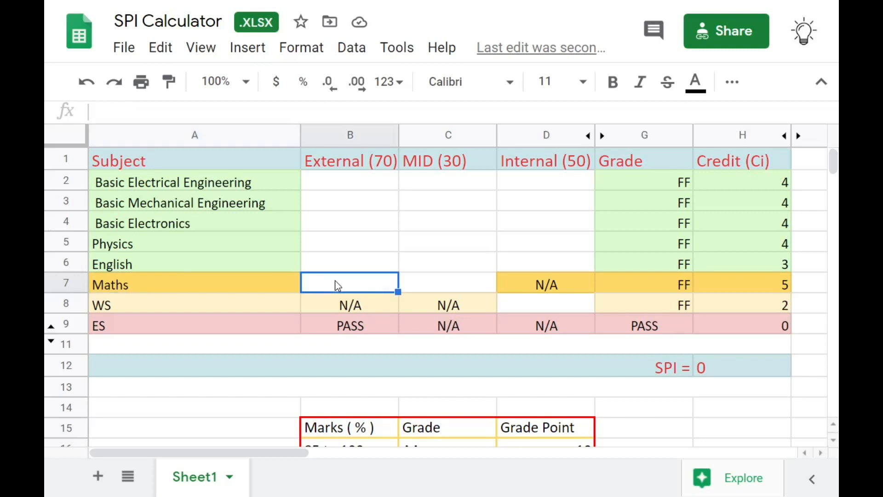
{"action": "left_click", "coordinate": [421, 285]}
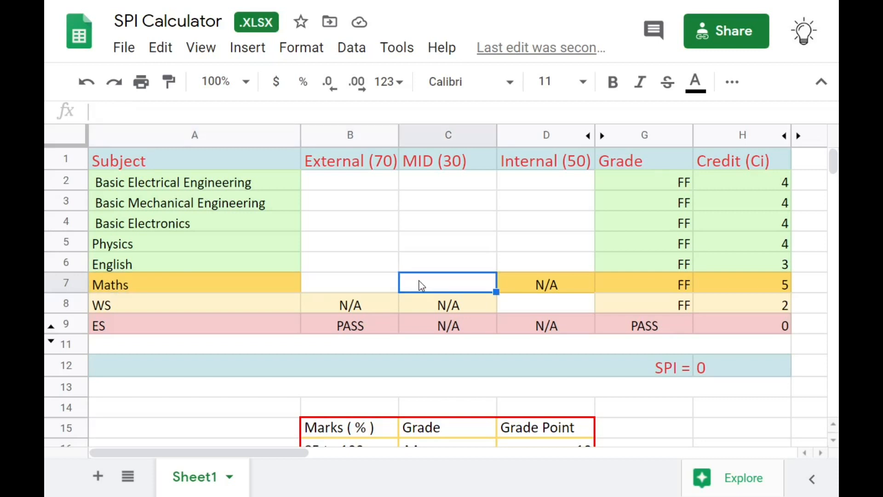
{"action": "left_click", "coordinate": [378, 161]}
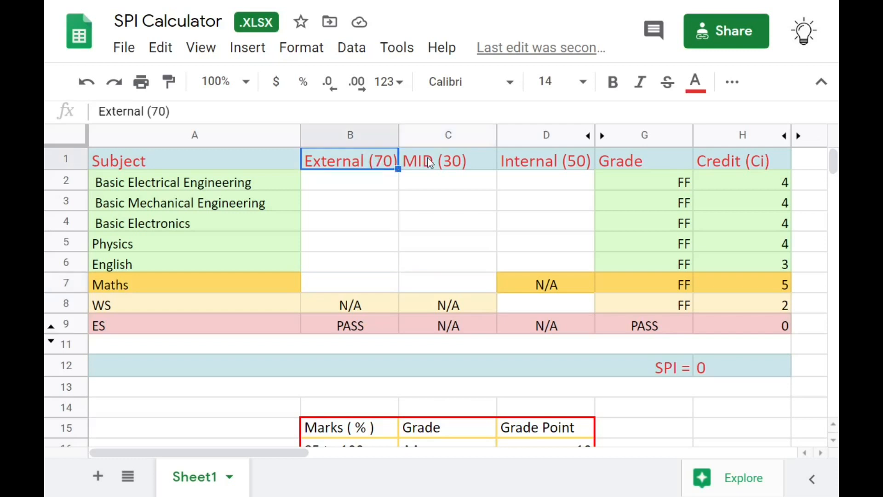
{"action": "left_click", "coordinate": [442, 163]}
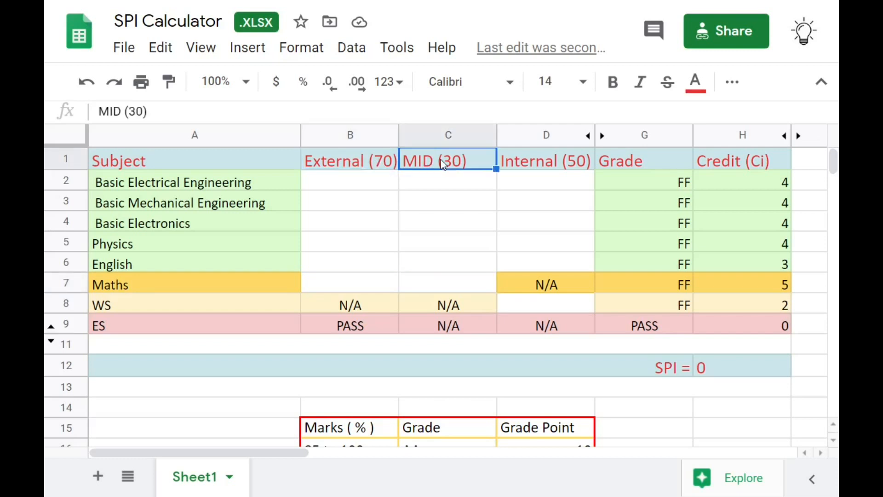
{"action": "left_click", "coordinate": [531, 161]}
{"action": "left_click", "coordinate": [542, 285]}
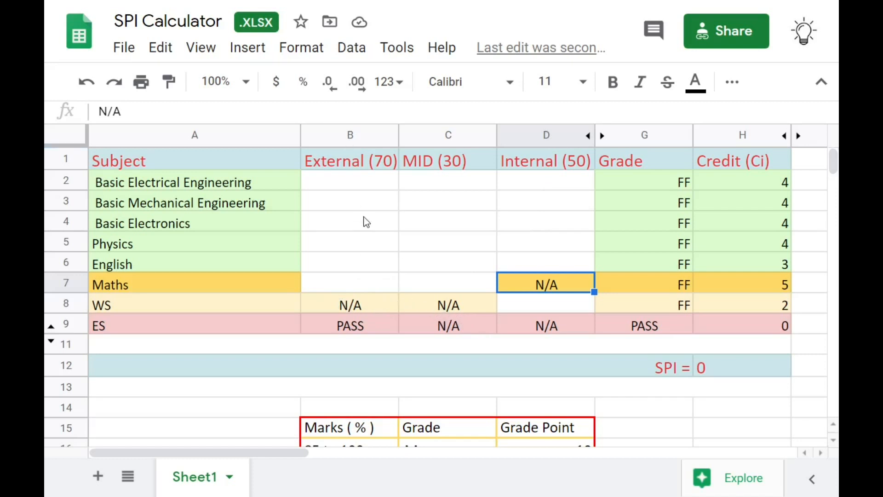
{"action": "left_click", "coordinate": [460, 300]}
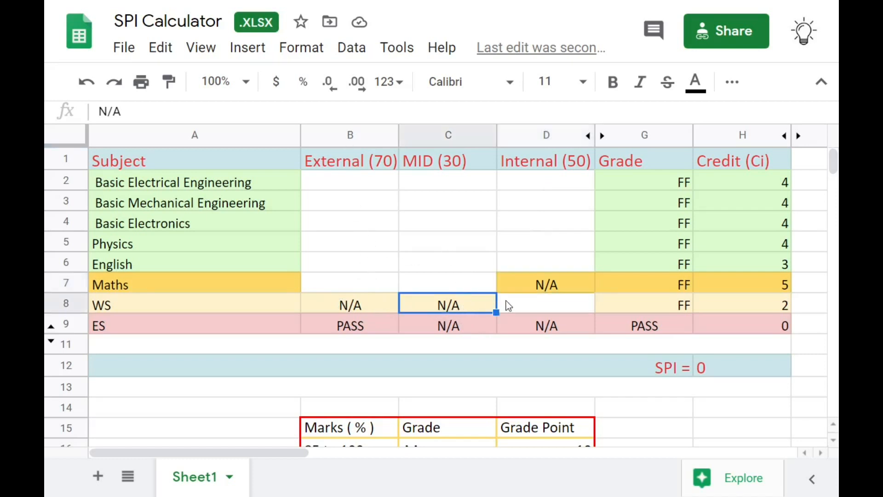
{"action": "left_click", "coordinate": [528, 306]}
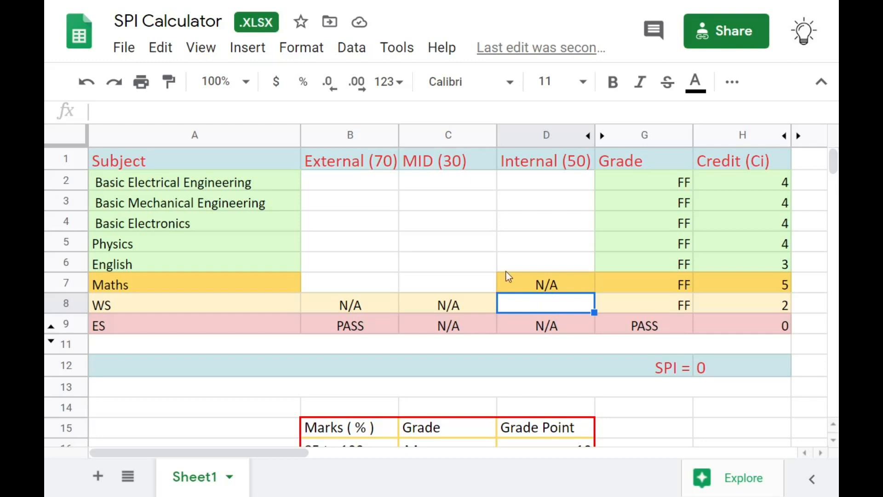
{"action": "left_click", "coordinate": [339, 188]}
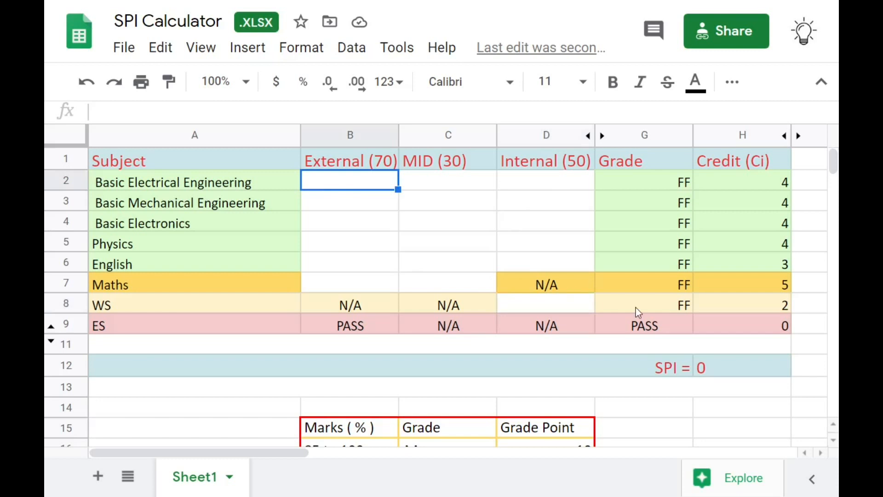
{"action": "left_click", "coordinate": [720, 368]}
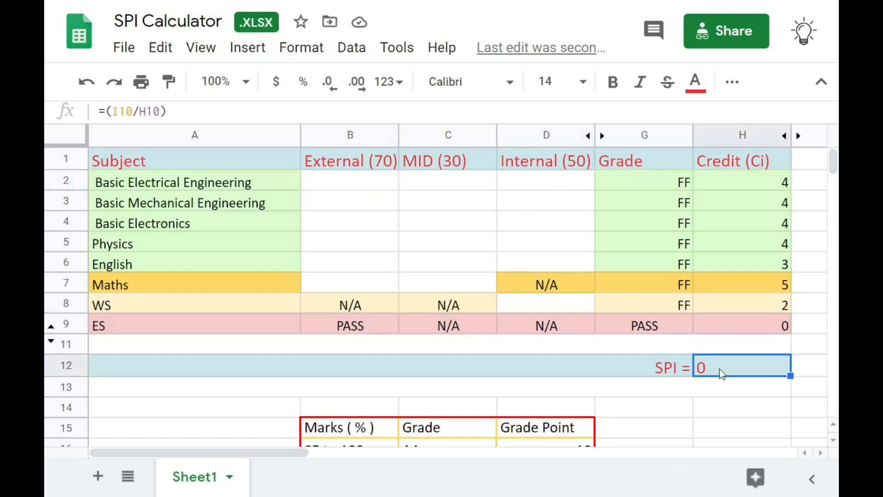
- Enter Basic Electrical Engineering marks of 60 External, 25 MID and 45 Internal, and check the subject's grade
{"action": "left_click", "coordinate": [339, 187]}
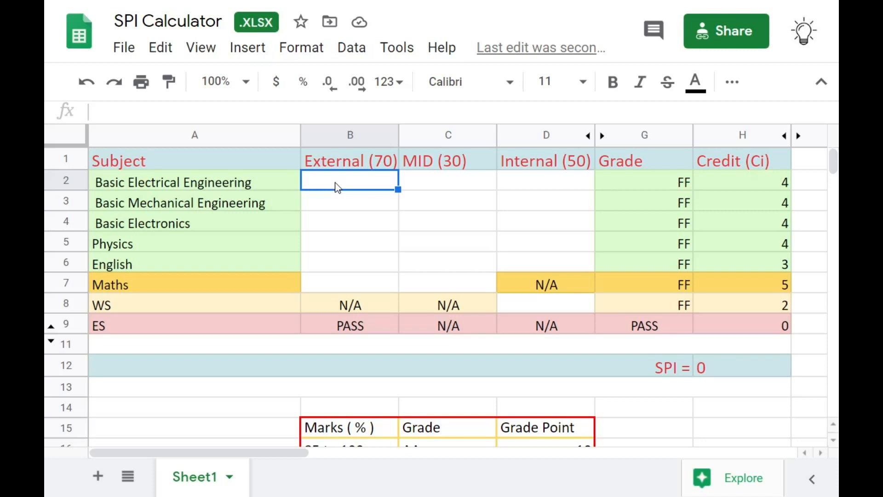
{"action": "type", "text": "60"}
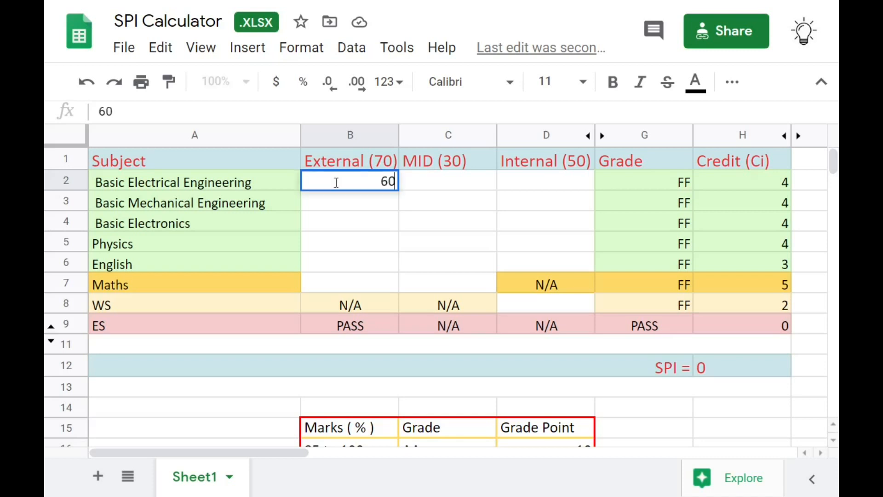
{"action": "left_click", "coordinate": [427, 182]}
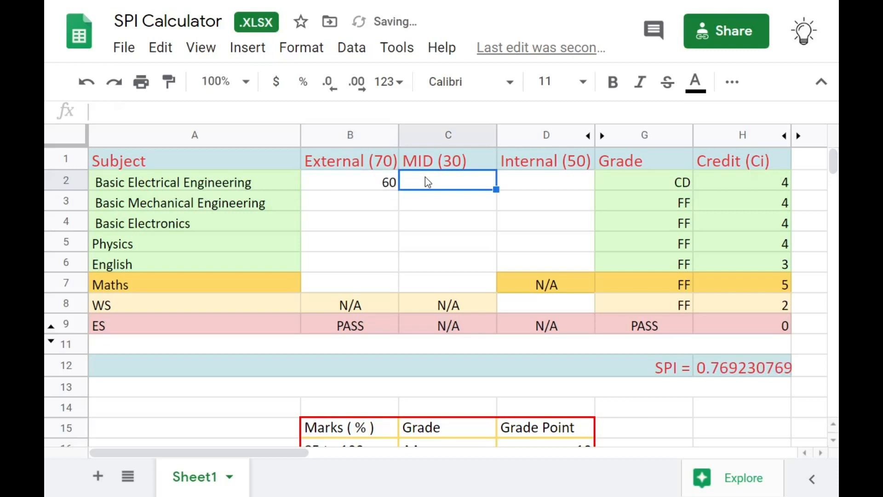
{"action": "type", "text": "25"}
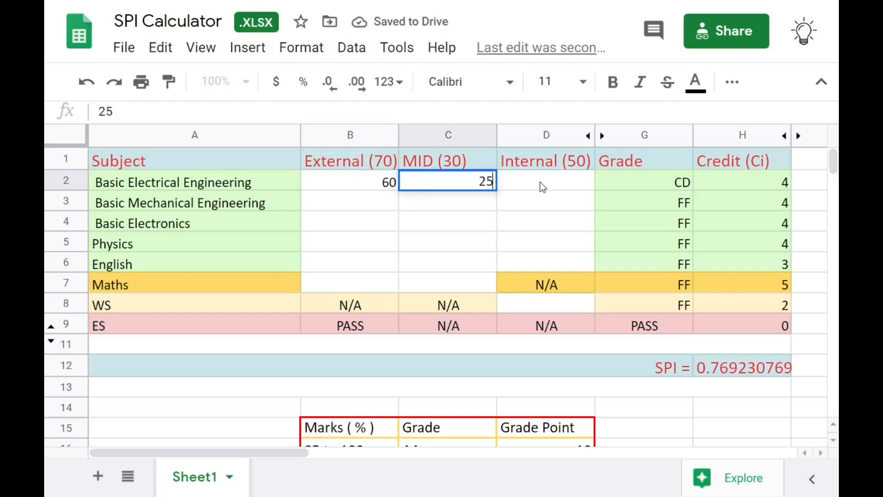
{"action": "left_click", "coordinate": [541, 183]}
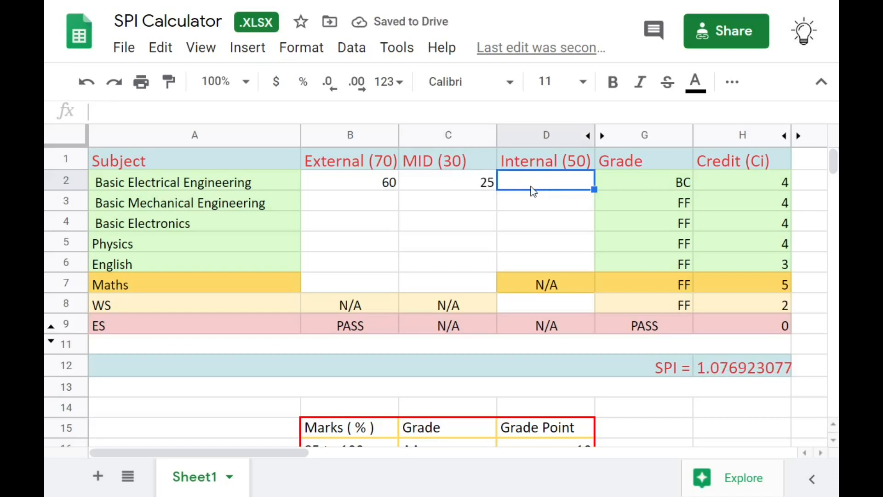
{"action": "type", "text": "45"}
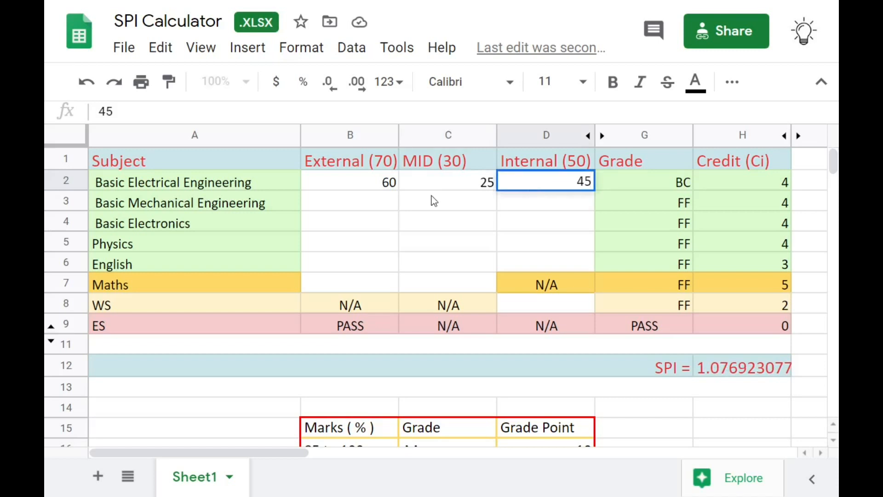
{"action": "left_click", "coordinate": [630, 186]}
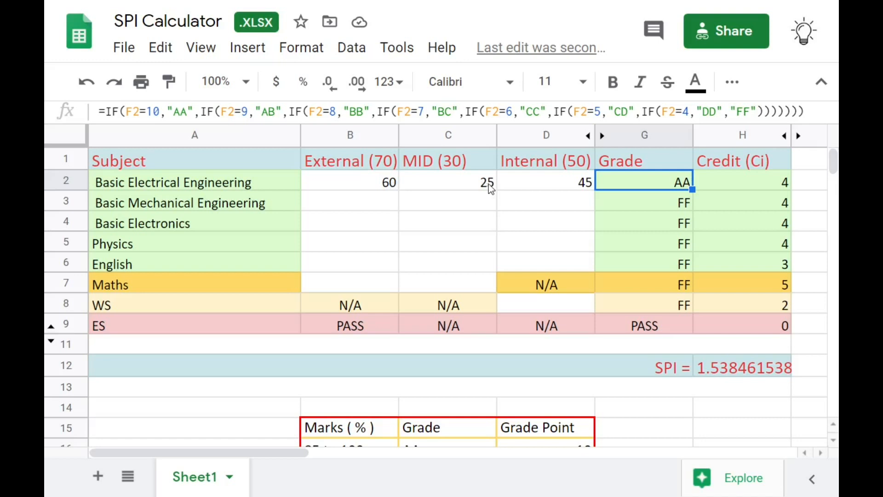
{"action": "left_click", "coordinate": [546, 185]}
{"action": "left_click", "coordinate": [653, 183]}
- Enter Basic Mechanical Engineering marks of 55 External, 24 MID and 41 Internal, and check the subject's grade
{"action": "left_click", "coordinate": [355, 205]}
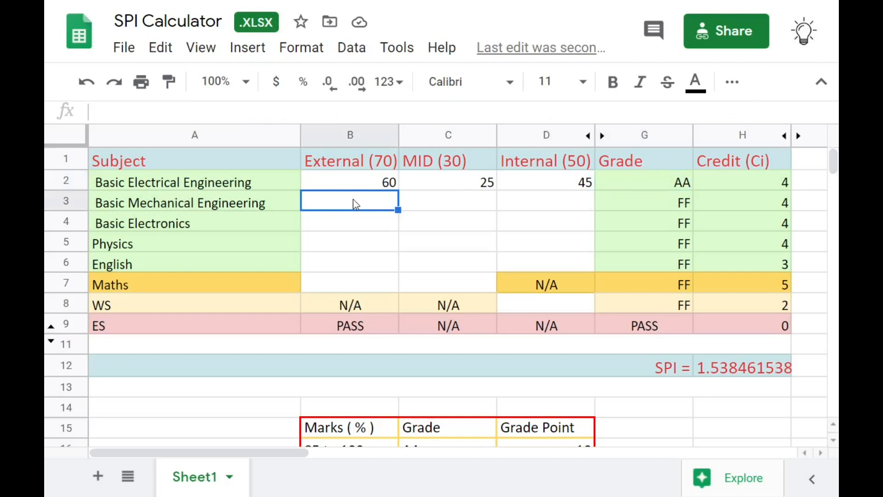
{"action": "type", "text": "55"}
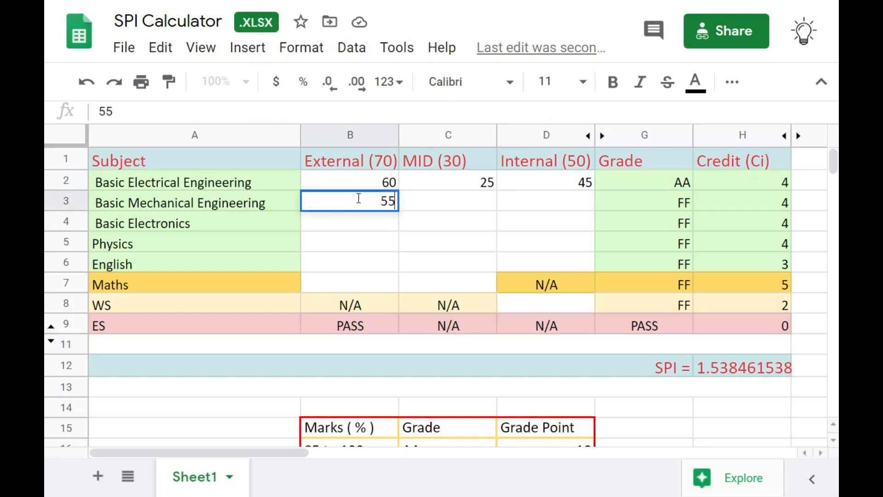
{"action": "left_click", "coordinate": [453, 200]}
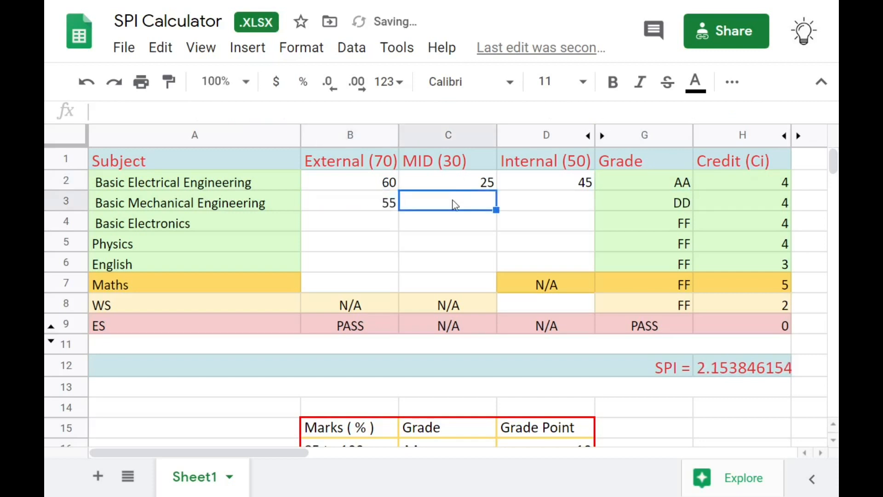
{"action": "type", "text": "24"}
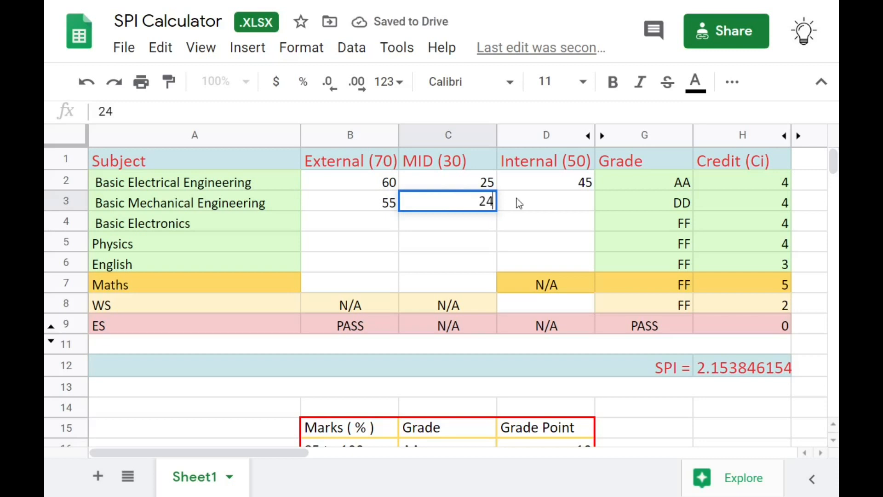
{"action": "left_click", "coordinate": [517, 199]}
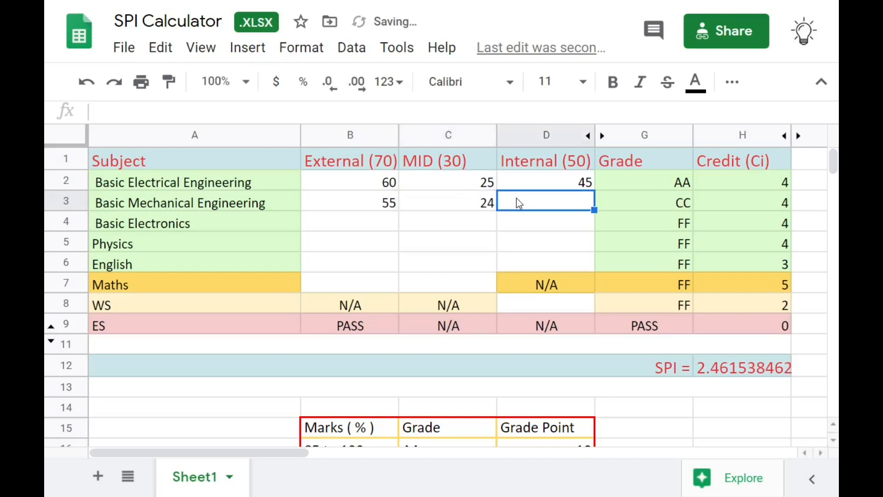
{"action": "type", "text": "41"}
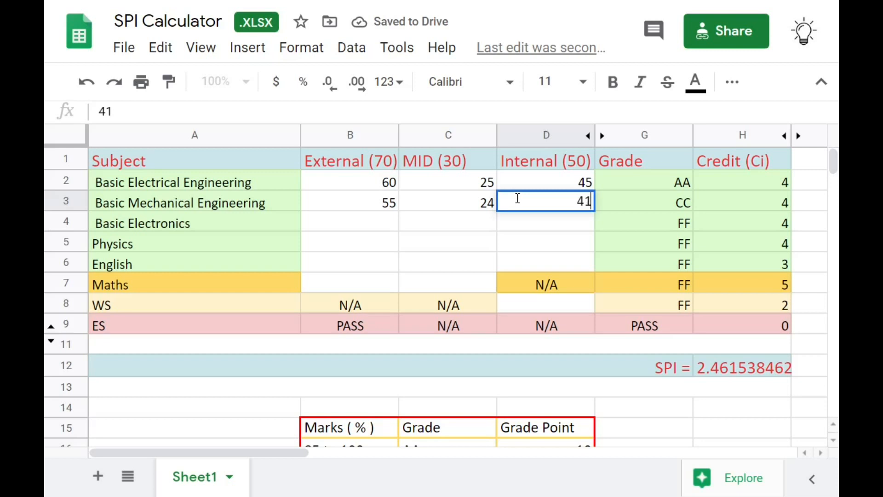
{"action": "left_click", "coordinate": [664, 205]}
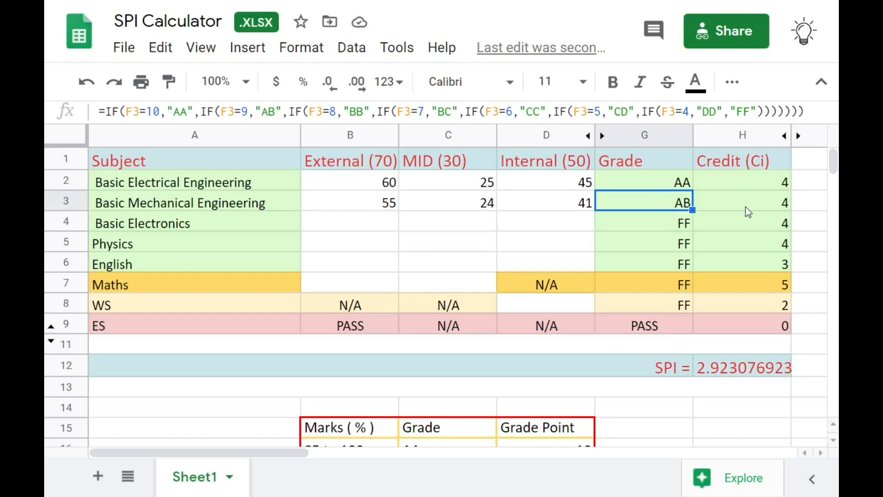
- Try a credit of 5 for Basic Mechanical Engineering, and set it back to 4
{"action": "left_click", "coordinate": [760, 180]}
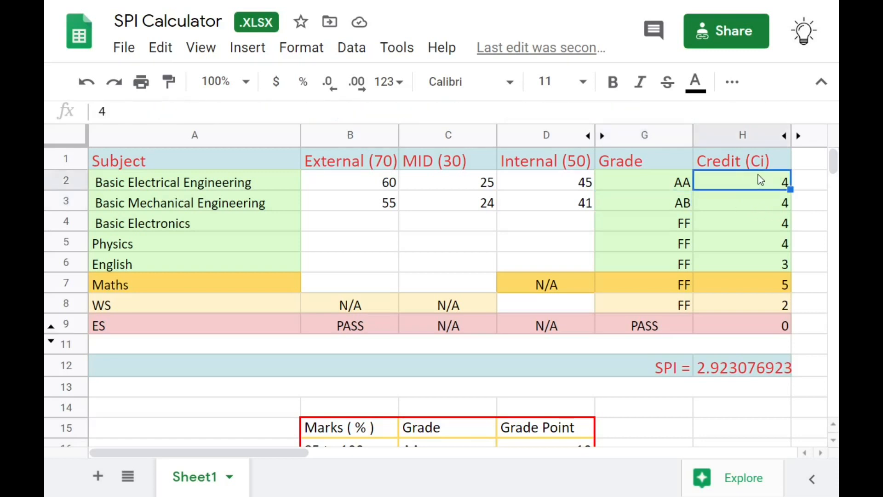
{"action": "left_click", "coordinate": [751, 211]}
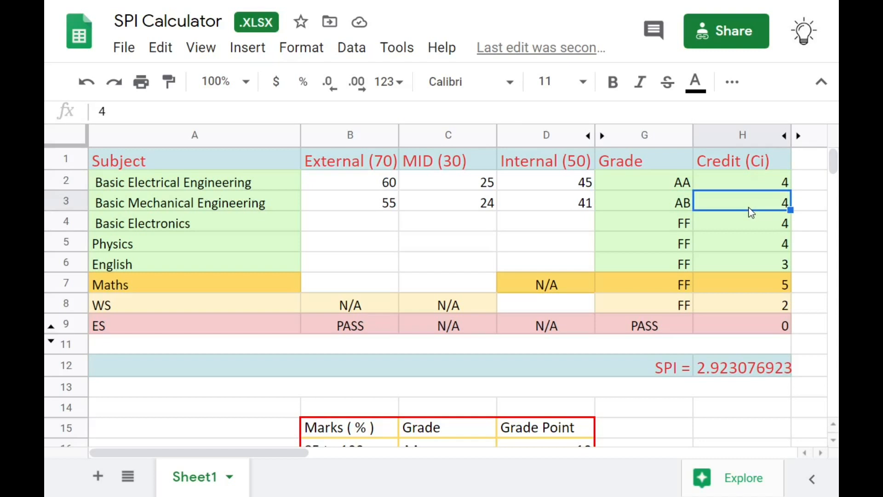
{"action": "type", "text": "5"}
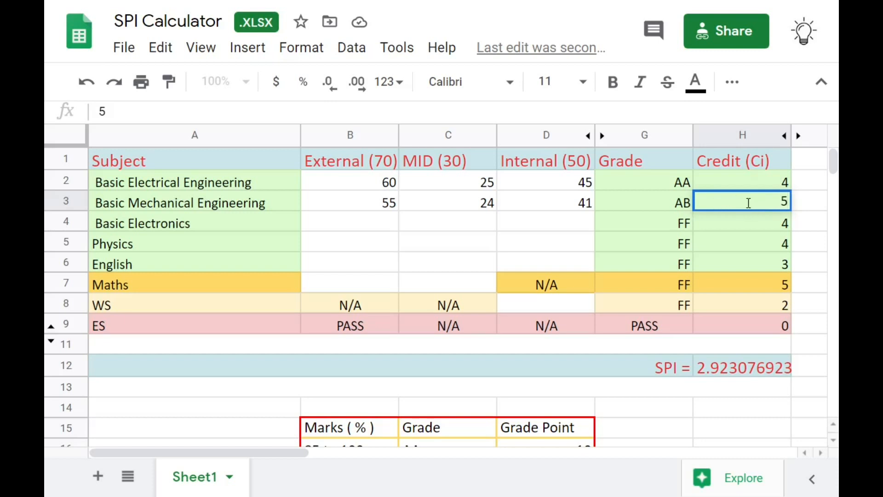
{"action": "key", "text": "BackSpace"}
{"action": "type", "text": "4"}
- Enter Basic Electronics marks of 50 External, 22 MID and 40 Internal, and check the subject's grade
{"action": "left_click", "coordinate": [333, 224]}
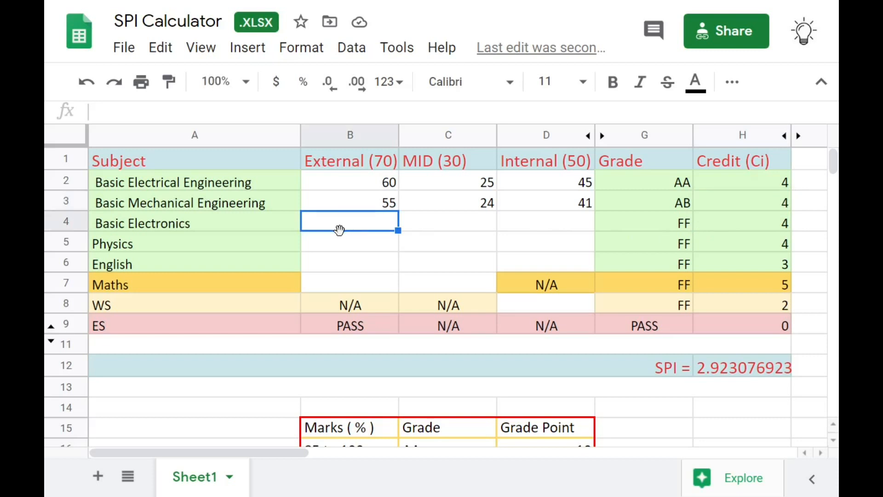
{"action": "type", "text": "50"}
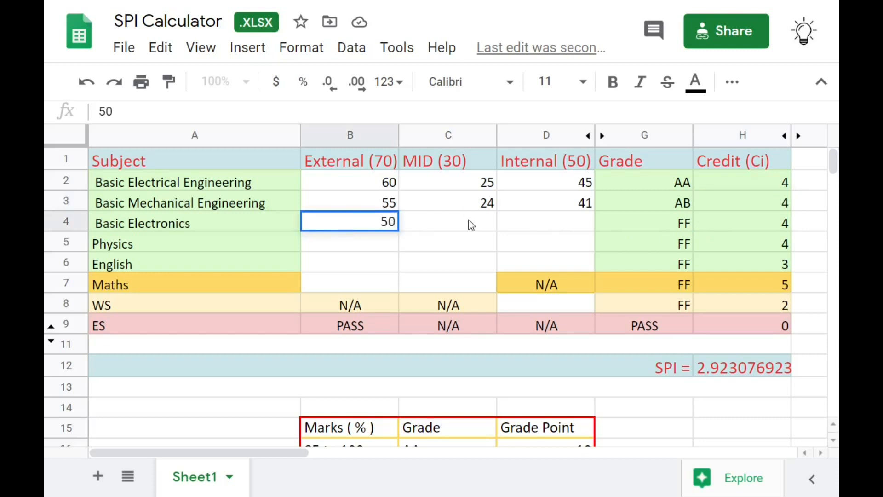
{"action": "left_click", "coordinate": [468, 220]}
{"action": "type", "text": "22"}
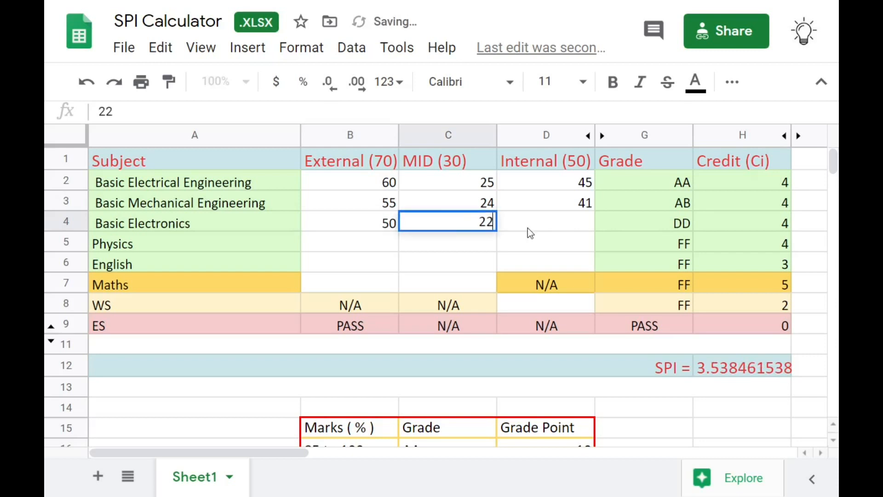
{"action": "left_click", "coordinate": [531, 234]}
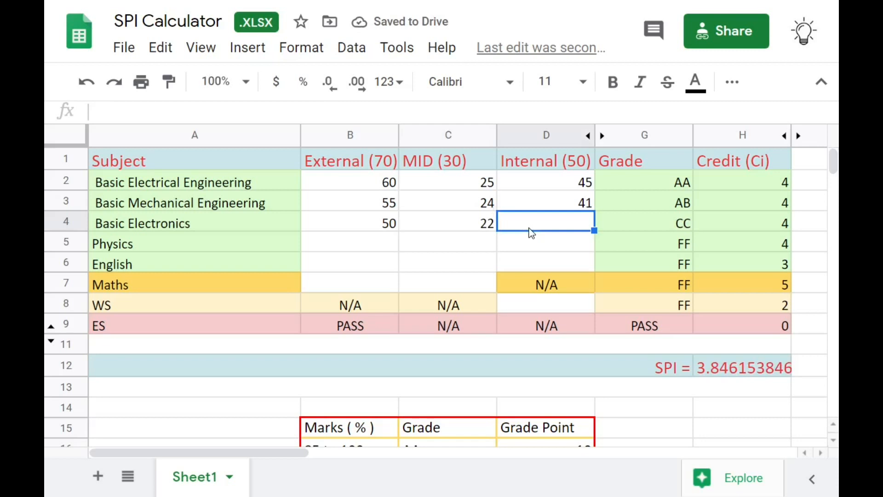
{"action": "type", "text": "40"}
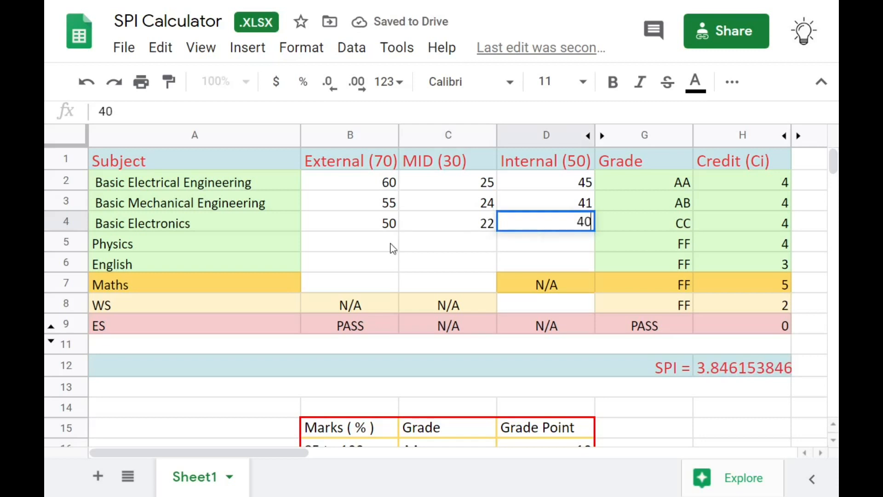
{"action": "left_click", "coordinate": [392, 248]}
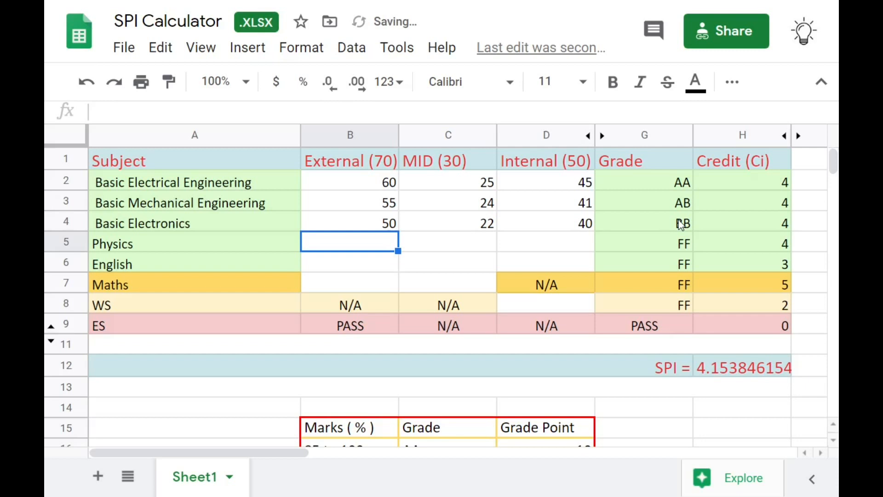
{"action": "left_click", "coordinate": [680, 224]}
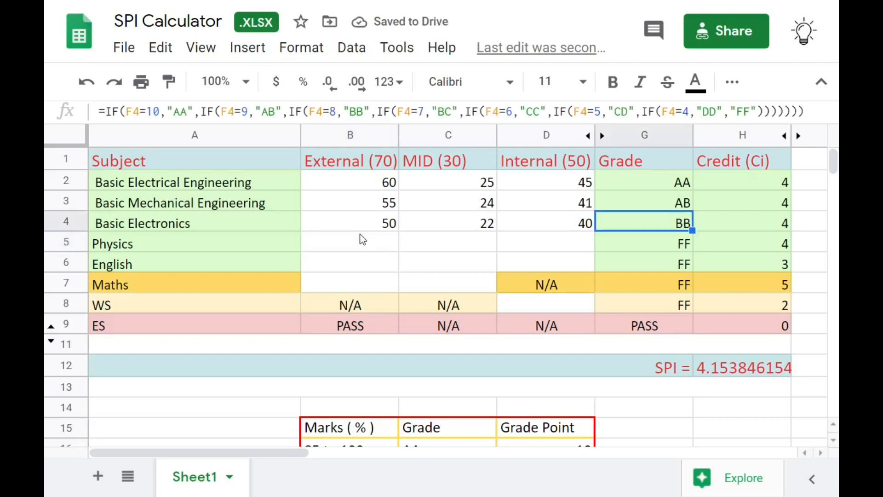
- Enter Physics marks of 62 External, 20 MID and 40 Internal, and check the subject's grade
{"action": "left_click", "coordinate": [363, 242]}
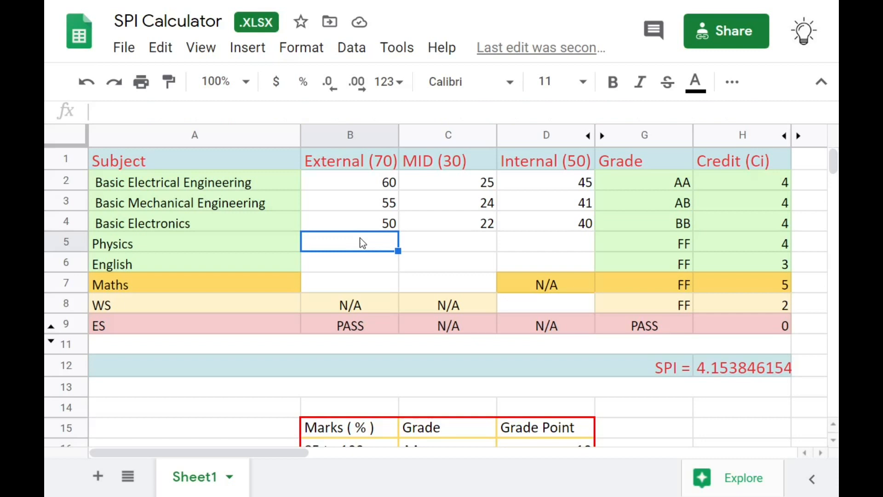
{"action": "type", "text": "62"}
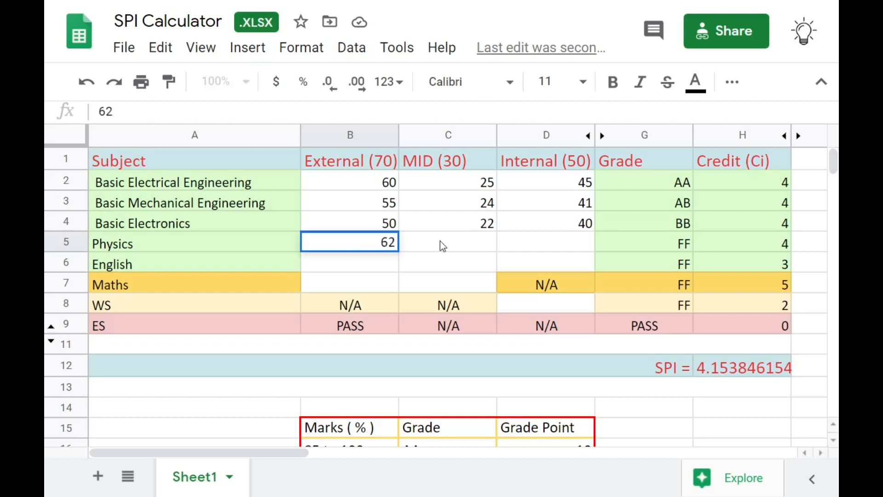
{"action": "left_click", "coordinate": [443, 246]}
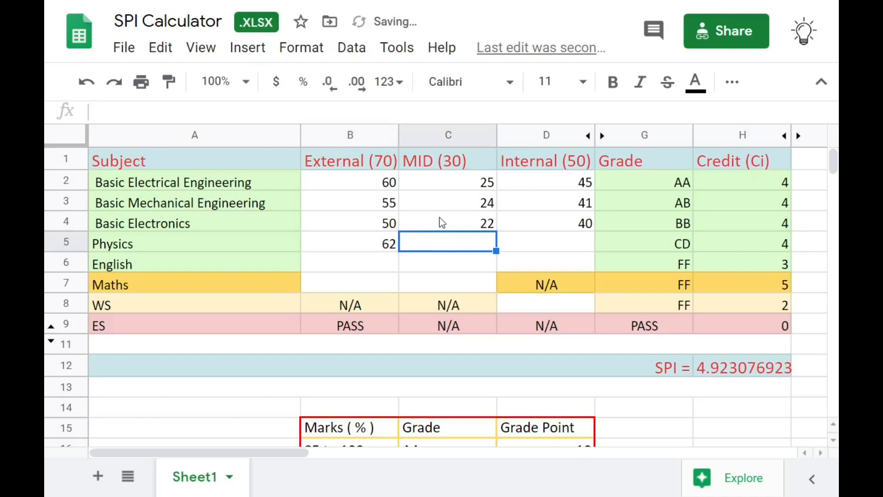
{"action": "type", "text": "20"}
{"action": "left_click", "coordinate": [538, 247]}
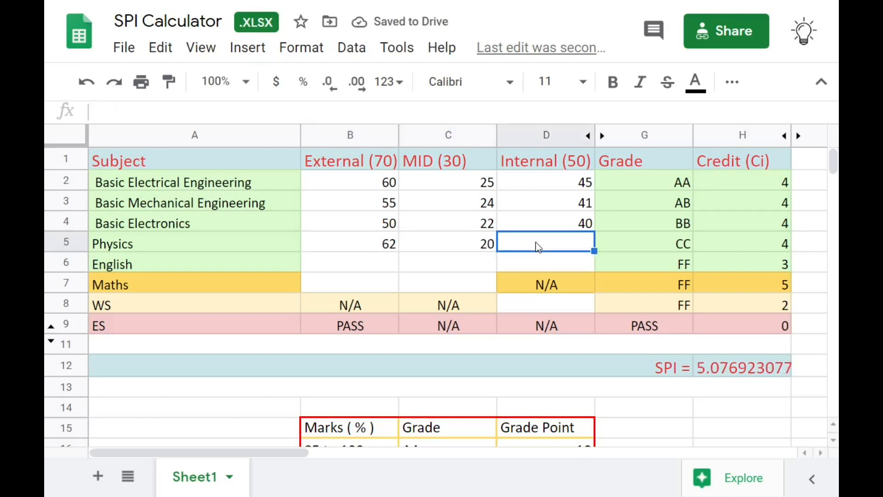
{"action": "type", "text": "40"}
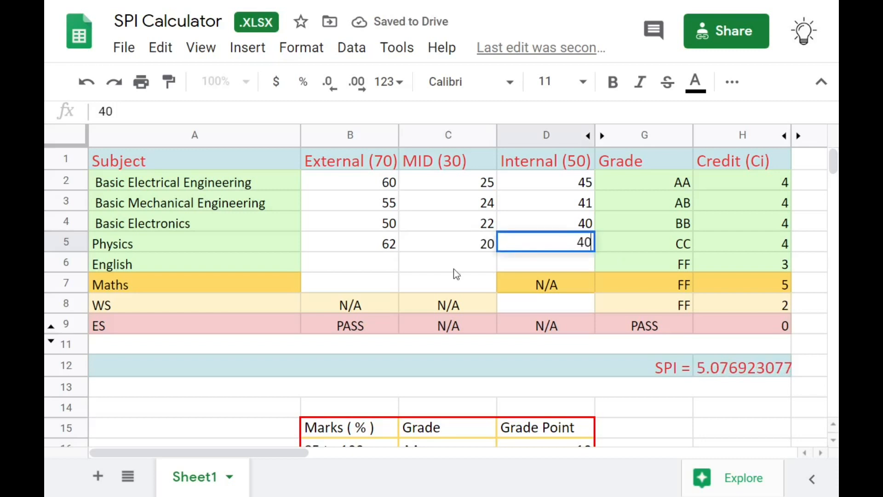
{"action": "left_click", "coordinate": [673, 252]}
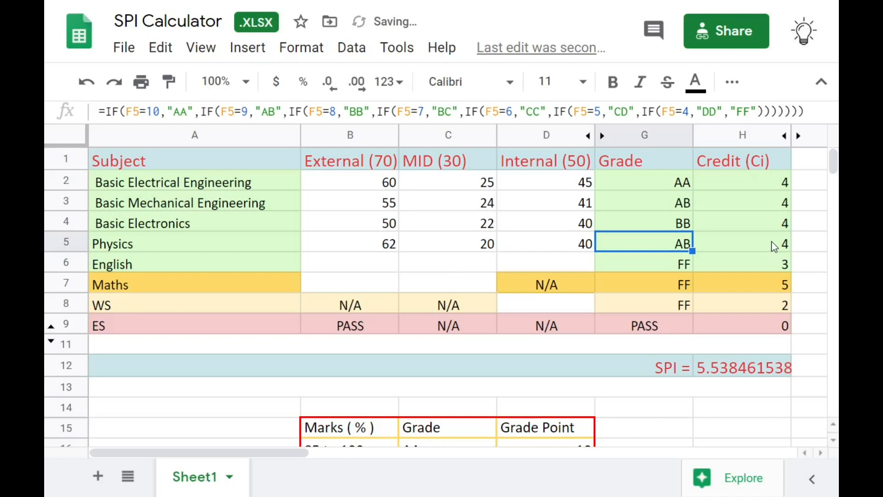
- Enter English marks of 57 External, 22 MID and 42 Internal
{"action": "left_click", "coordinate": [335, 263]}
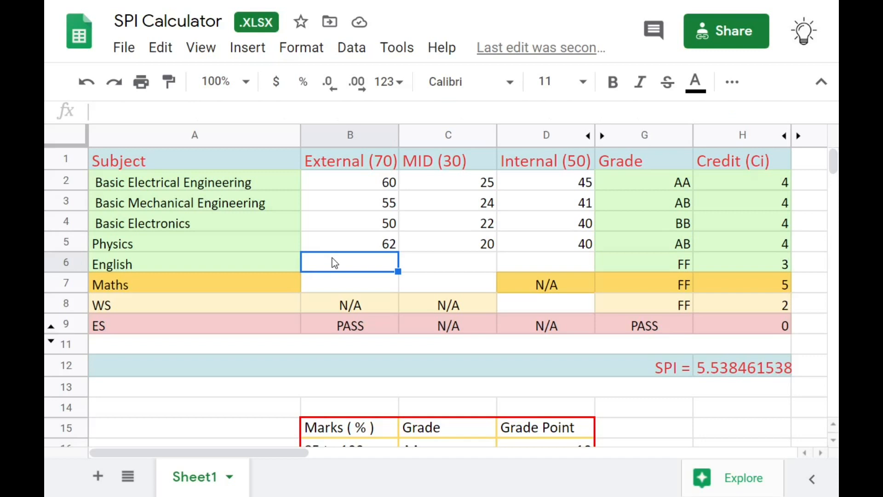
{"action": "type", "text": "57"}
{"action": "left_click", "coordinate": [451, 271]}
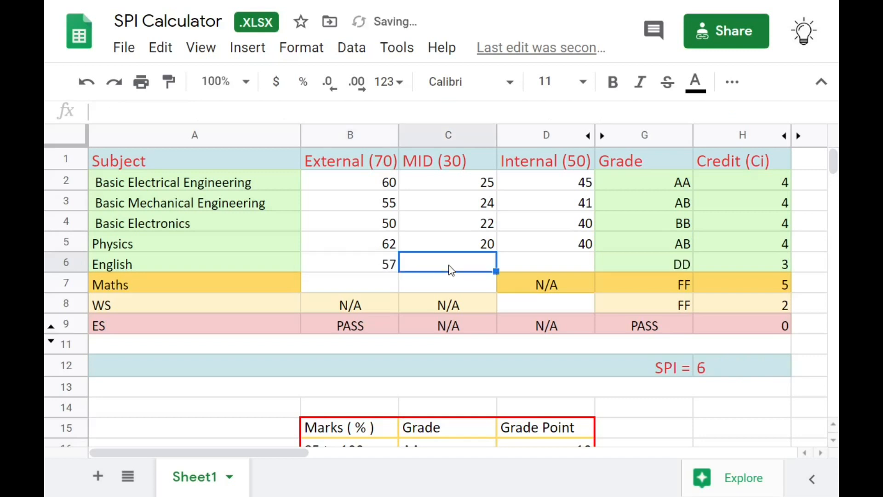
{"action": "type", "text": "22"}
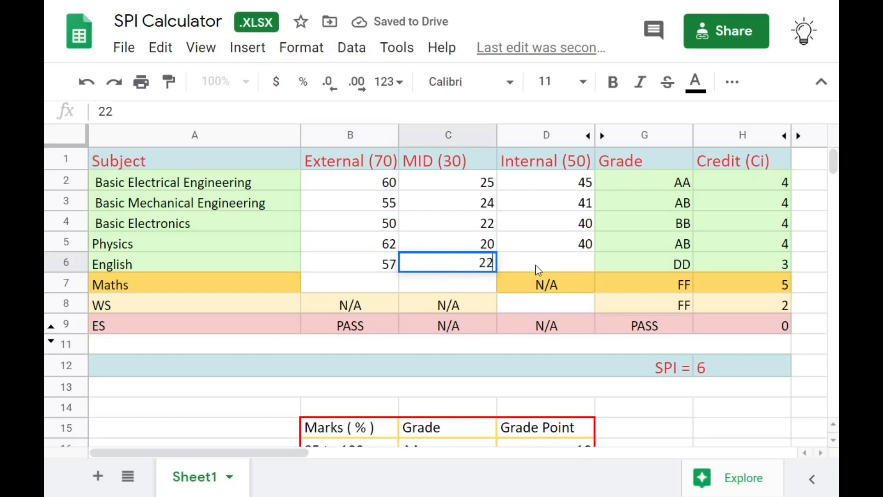
{"action": "left_click", "coordinate": [539, 267]}
{"action": "type", "text": "42"}
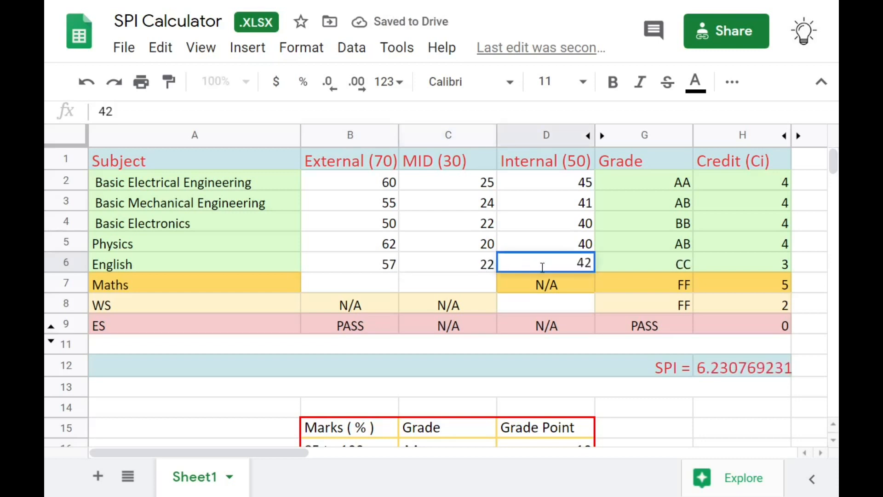
- Enter Maths marks of 56 External and 24 MID, leaving its Internal mark as N/A
{"action": "left_click", "coordinate": [316, 281]}
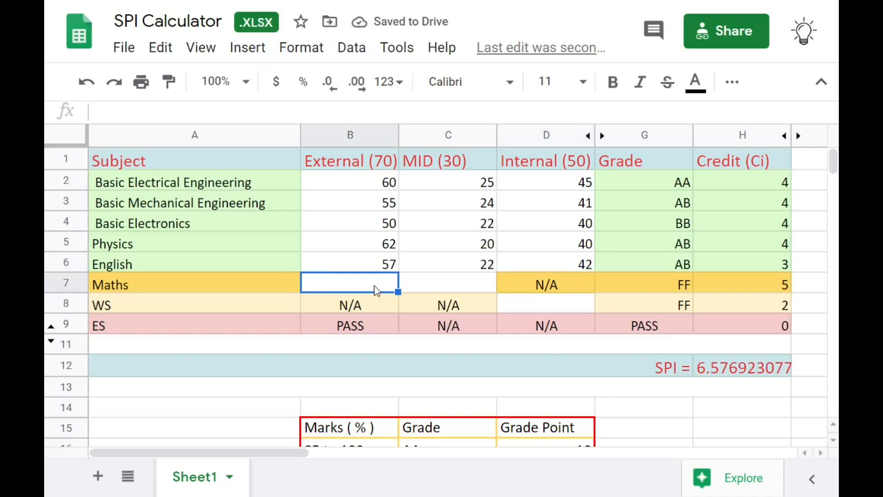
{"action": "type", "text": "56"}
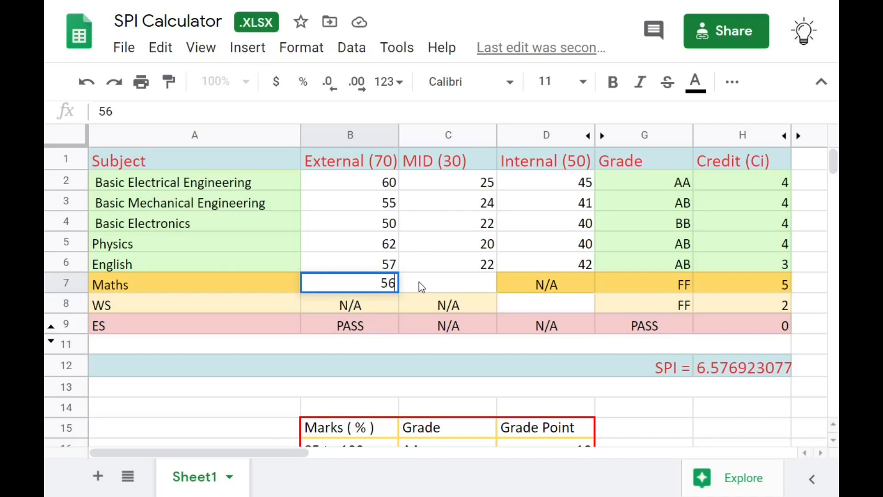
{"action": "left_click", "coordinate": [428, 285]}
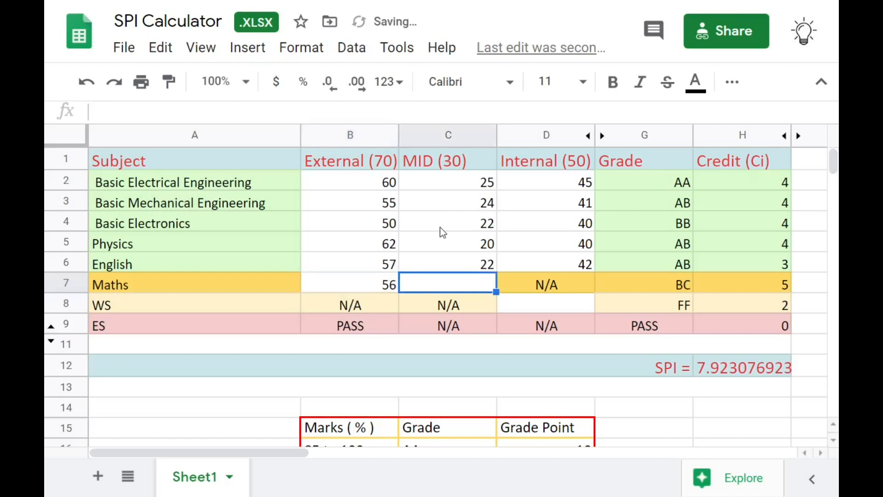
{"action": "type", "text": "24"}
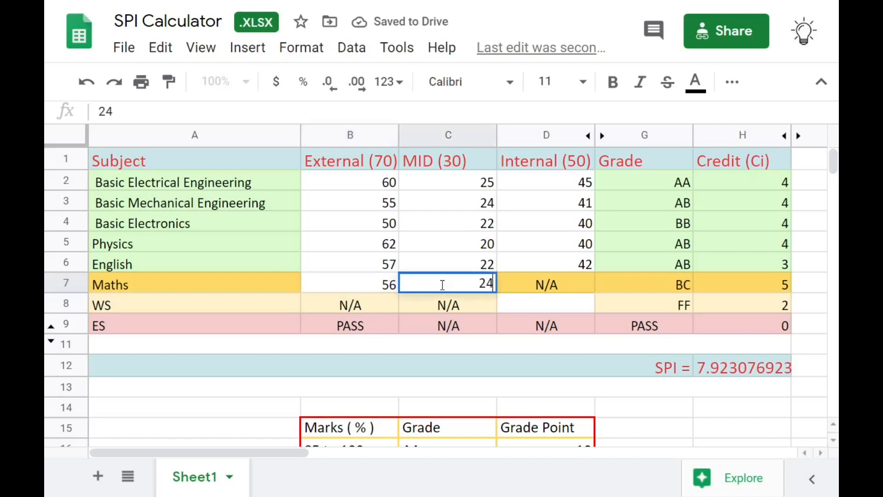
{"action": "left_click", "coordinate": [545, 285]}
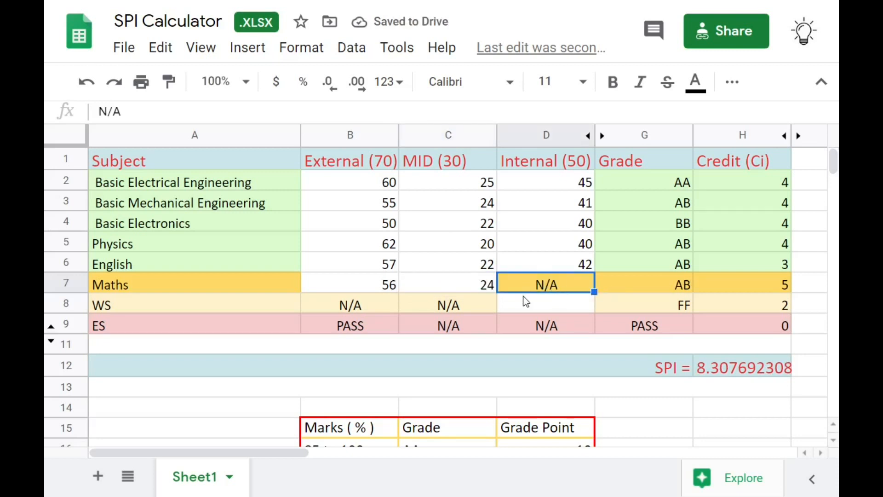
- Enter 85 as the Internal mark for WS, and check the subject's grade
{"action": "left_click", "coordinate": [561, 306]}
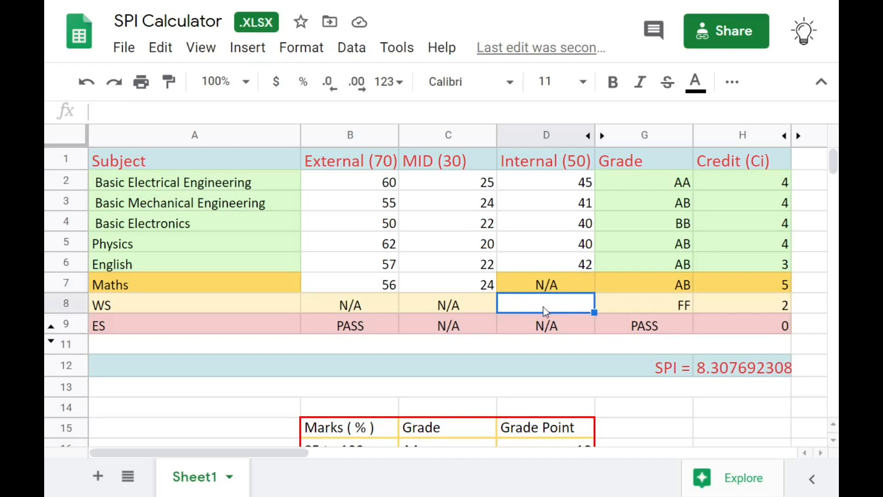
{"action": "type", "text": "85"}
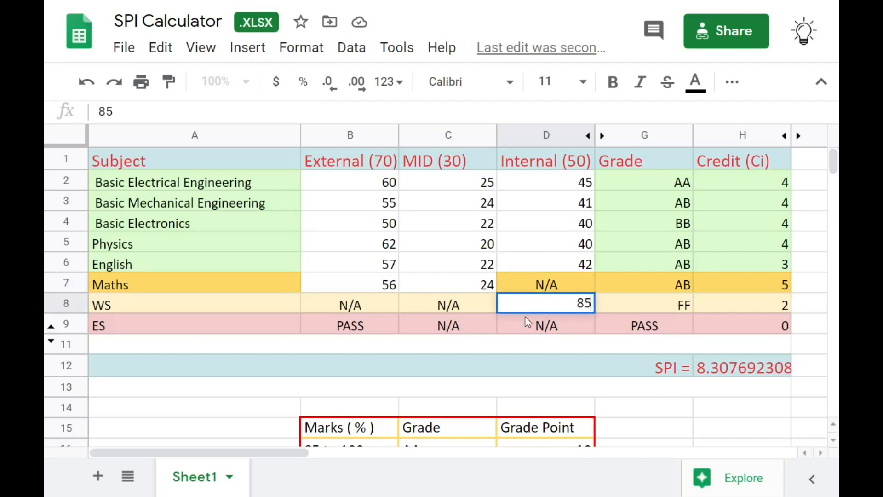
{"action": "left_click", "coordinate": [522, 348]}
{"action": "left_click", "coordinate": [661, 308]}
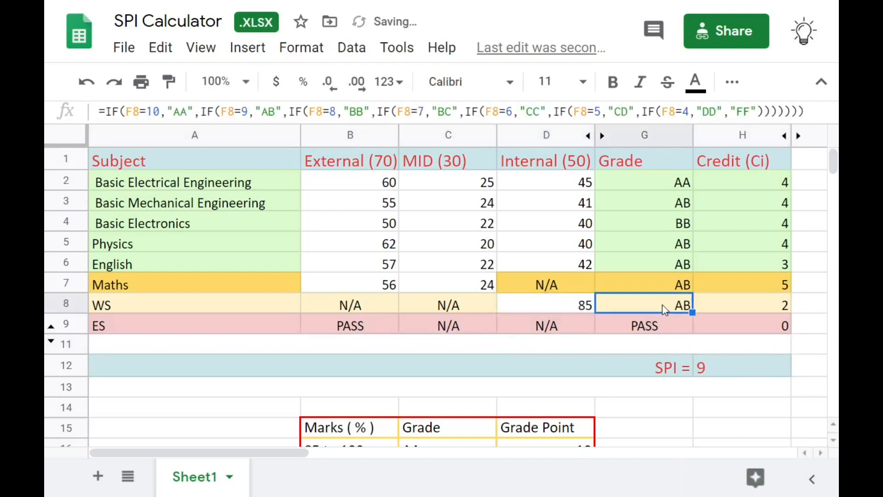
- Check the ES row's External, MID and Internal entries, and inspect the overall SPI
{"action": "left_click", "coordinate": [370, 328]}
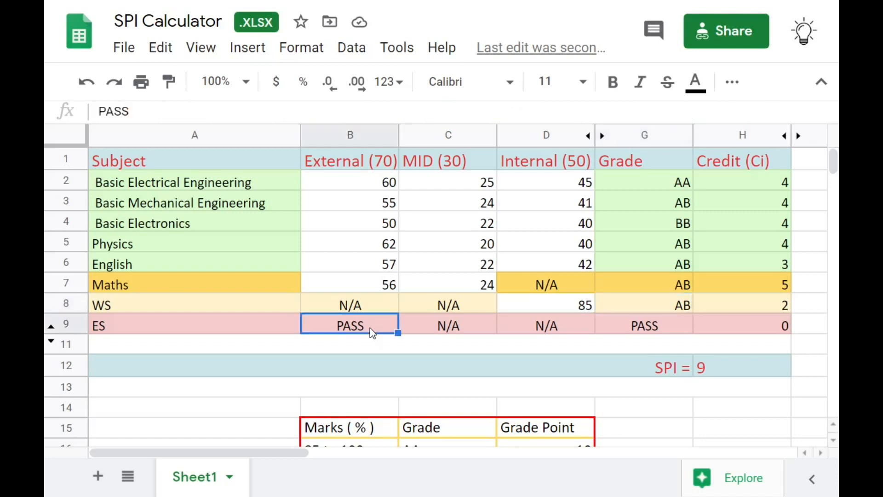
{"action": "left_click", "coordinate": [470, 327]}
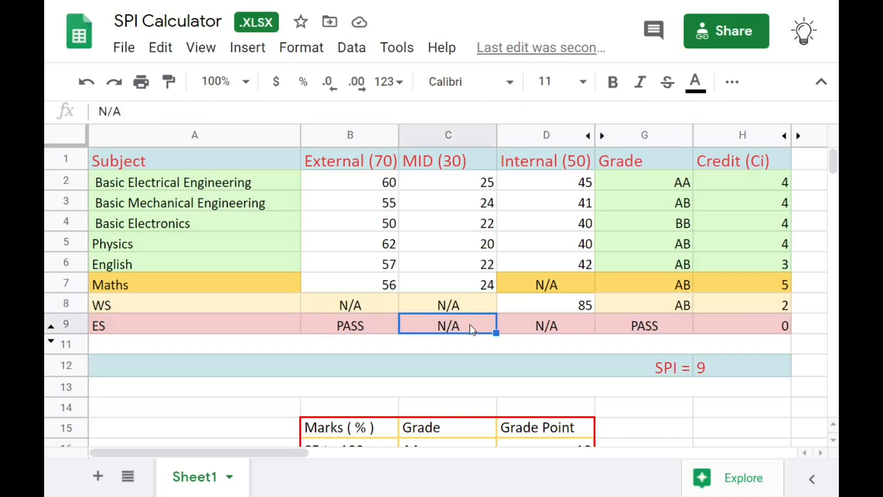
{"action": "left_click", "coordinate": [539, 328]}
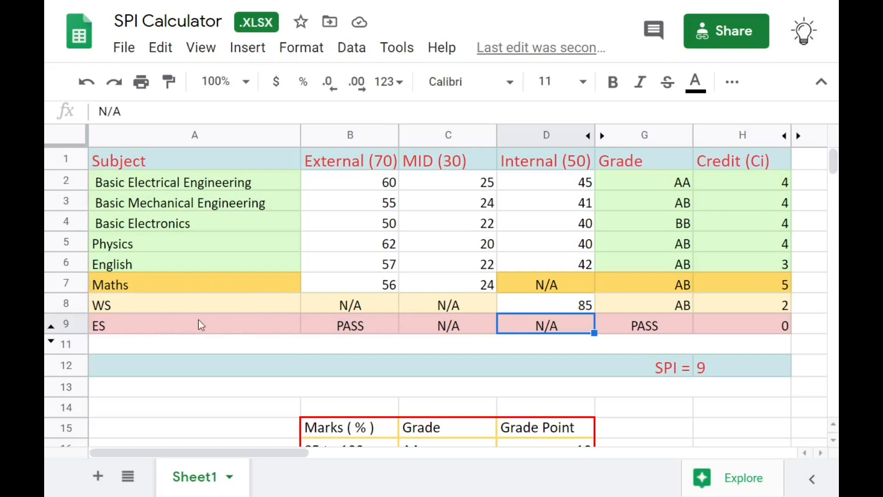
{"action": "left_click", "coordinate": [731, 373]}
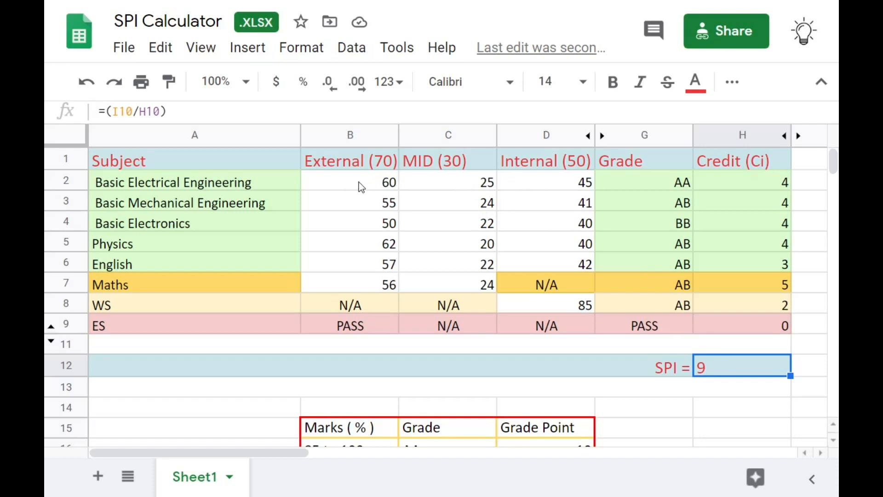
- Set the Basic Electrical Engineering External mark to 50, and check the SPI and the subject's grade
{"action": "left_click", "coordinate": [381, 187]}
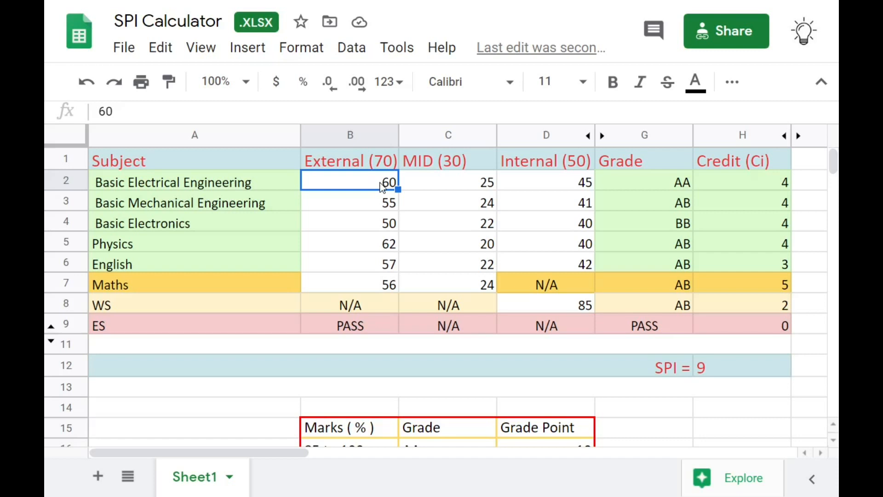
{"action": "type", "text": "50"}
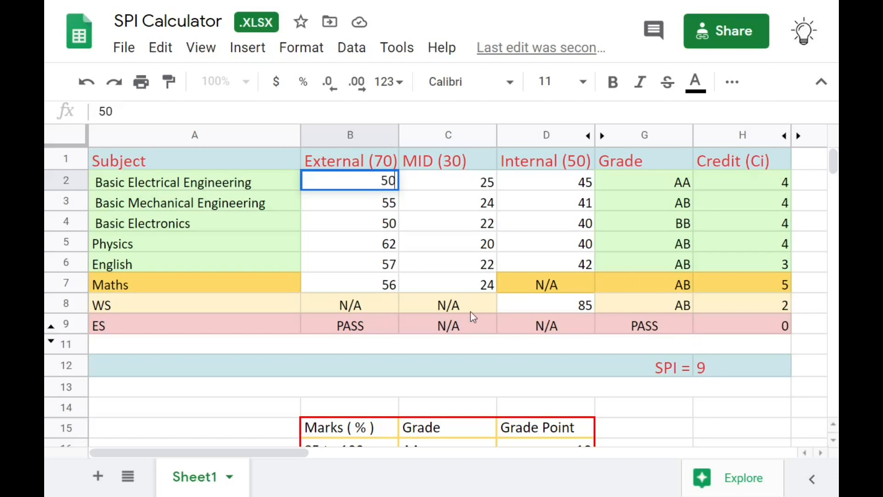
{"action": "key", "text": "Return"}
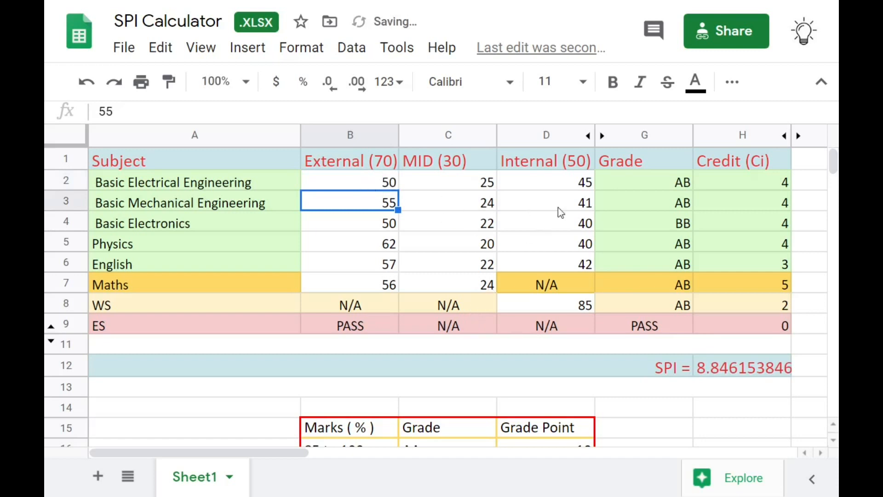
{"action": "left_click", "coordinate": [732, 371]}
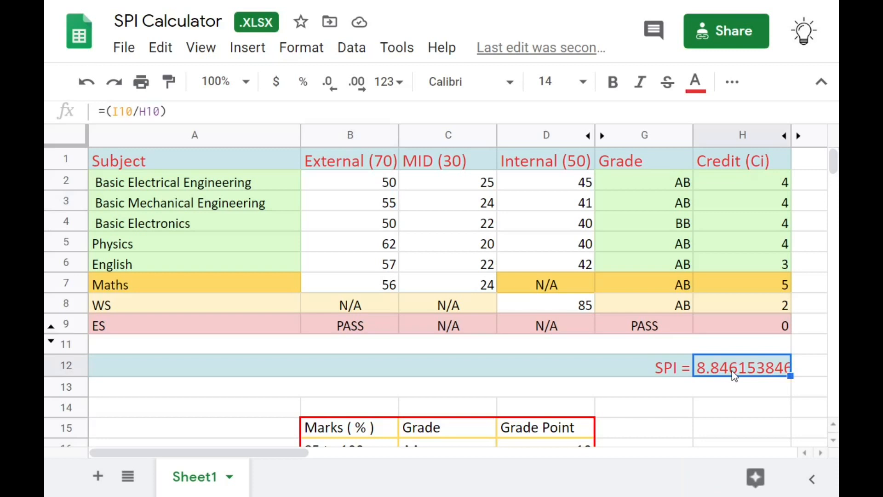
{"action": "left_click", "coordinate": [664, 185]}
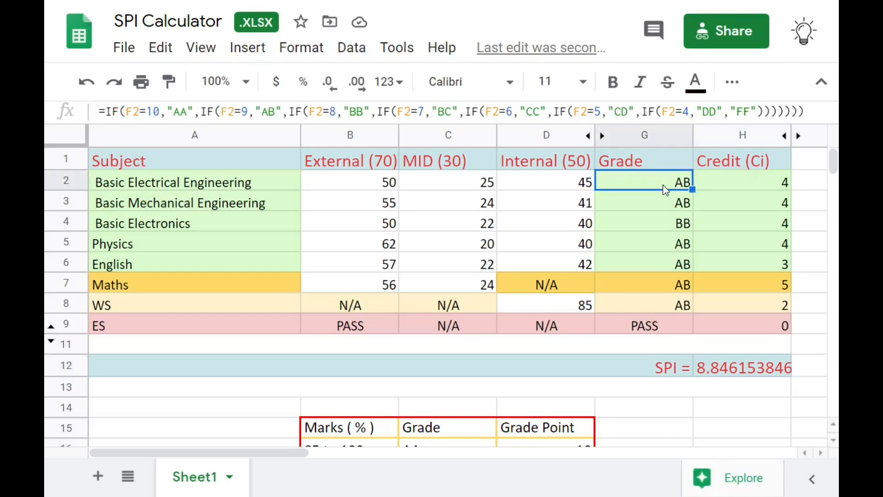
- Set the Basic Electronics External mark to 55 and check the SPI
{"action": "left_click", "coordinate": [393, 226]}
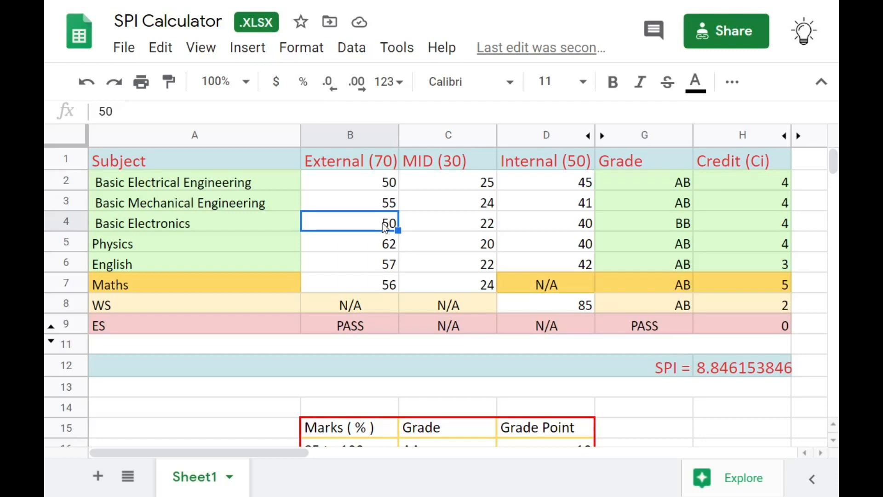
{"action": "type", "text": "55"}
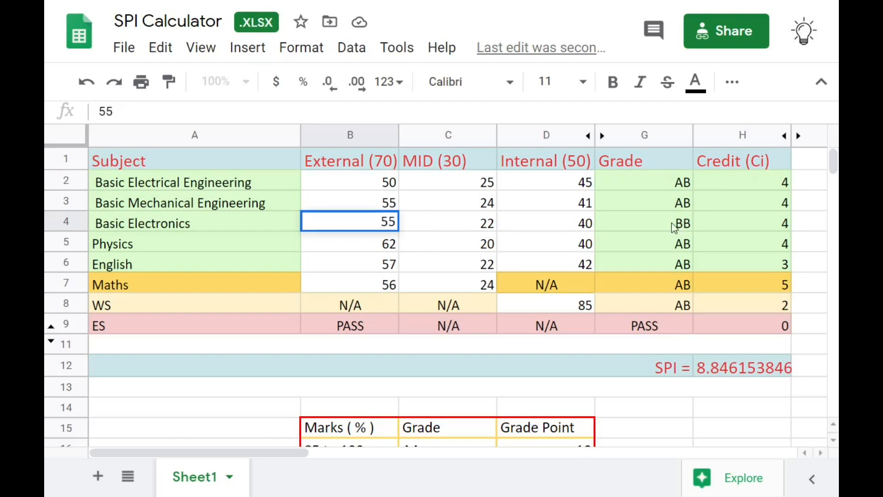
{"action": "left_click", "coordinate": [721, 368]}
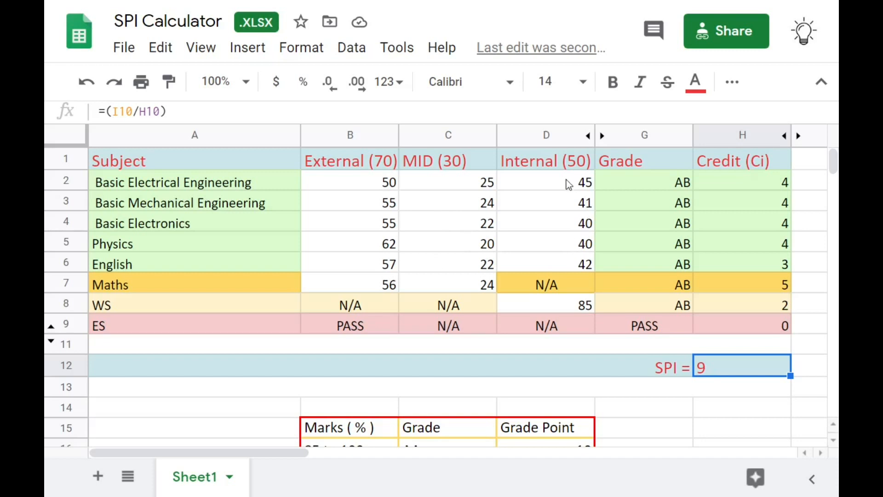
- Set the Physics Internal mark to 45
{"action": "left_click", "coordinate": [581, 248]}
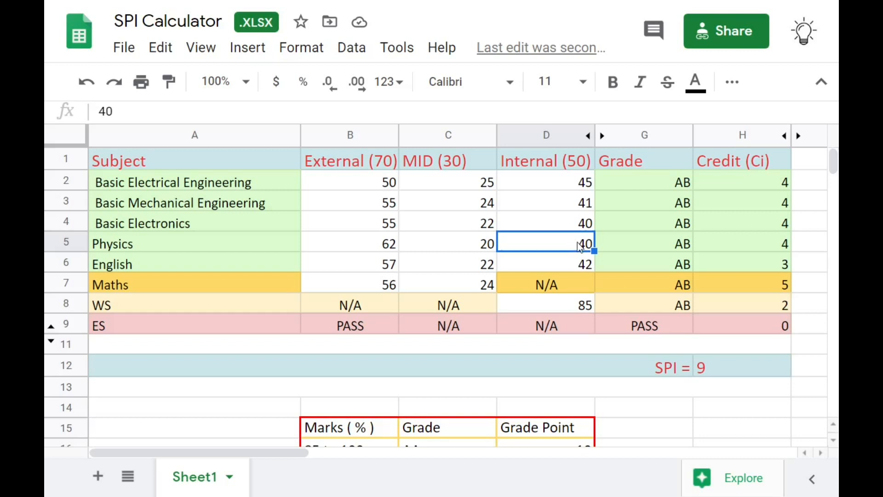
{"action": "type", "text": "45"}
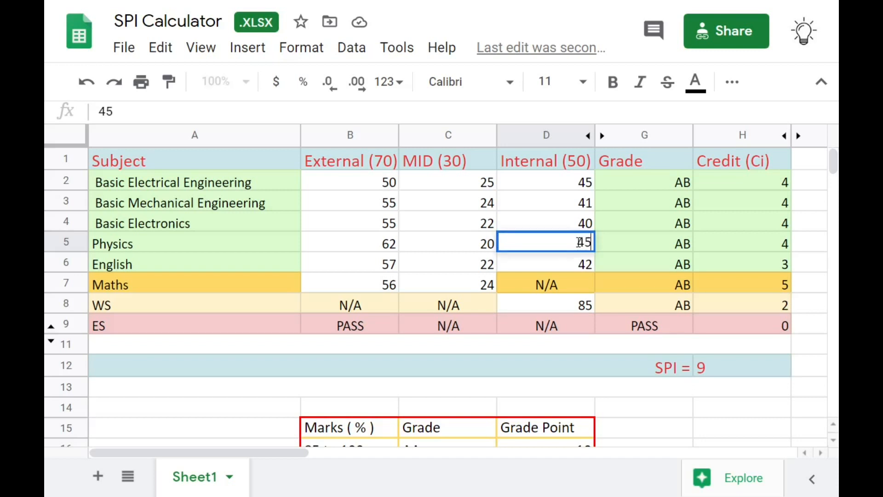
{"action": "key", "text": "Return"}
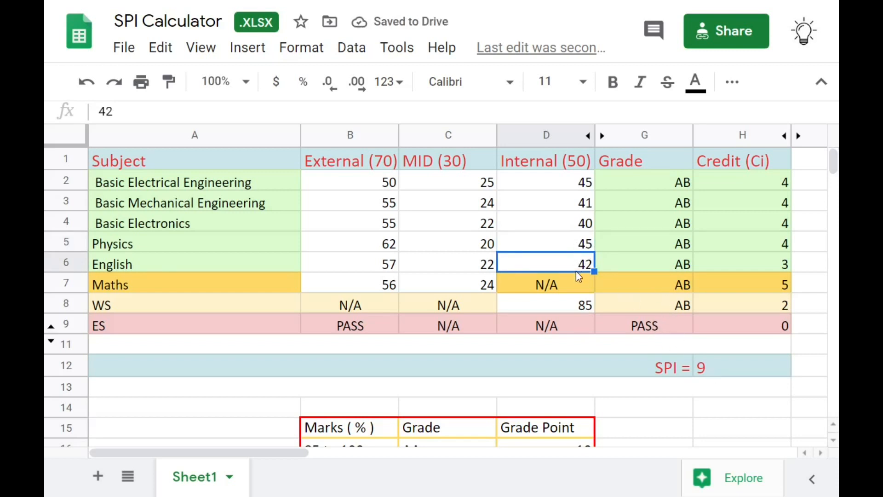
- Examine the marks ranges and grade points for AB and AA in the grading table, and compare them with the SPI
{"action": "scroll", "coordinate": [576, 271], "scroll_direction": "down", "scroll_amount": 3}
{"action": "scroll", "coordinate": [576, 276], "scroll_direction": "down", "scroll_amount": 3}
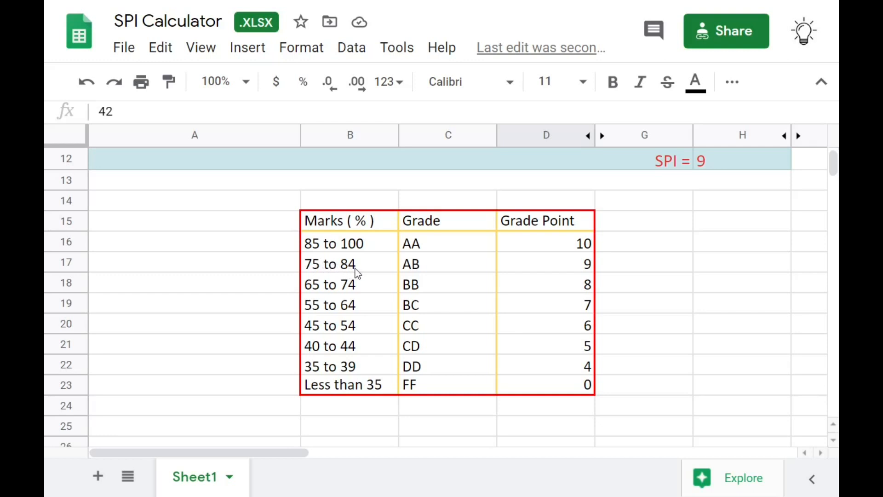
{"action": "left_click", "coordinate": [428, 263]}
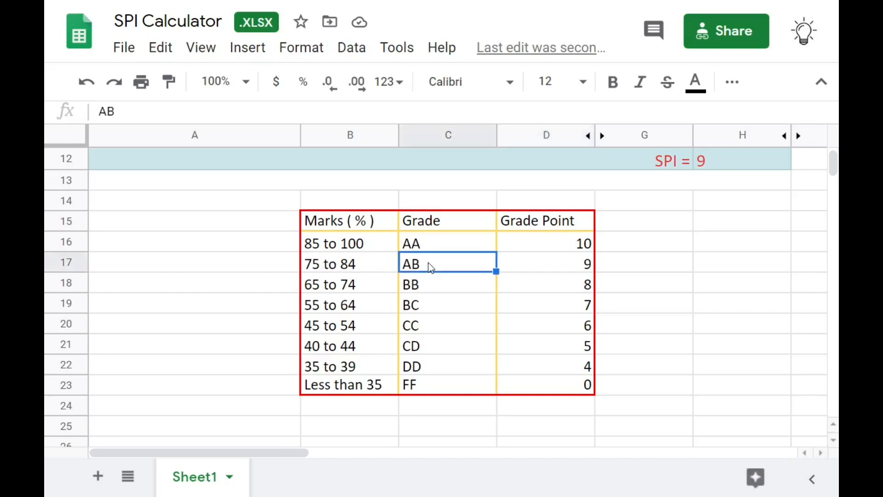
{"action": "left_click", "coordinate": [553, 267]}
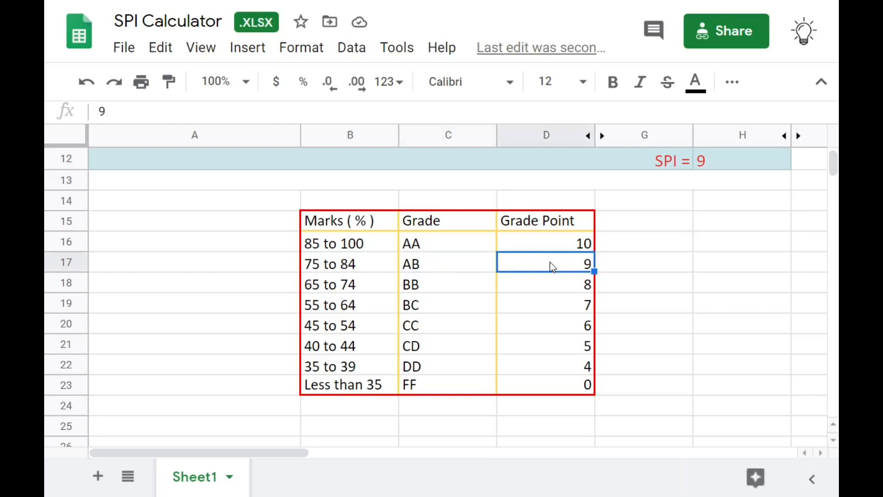
{"action": "left_click", "coordinate": [350, 266]}
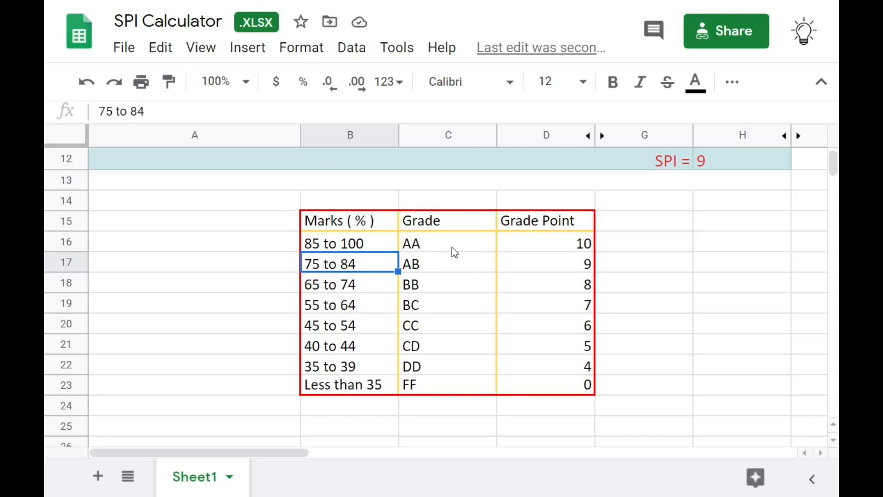
{"action": "left_click", "coordinate": [533, 272]}
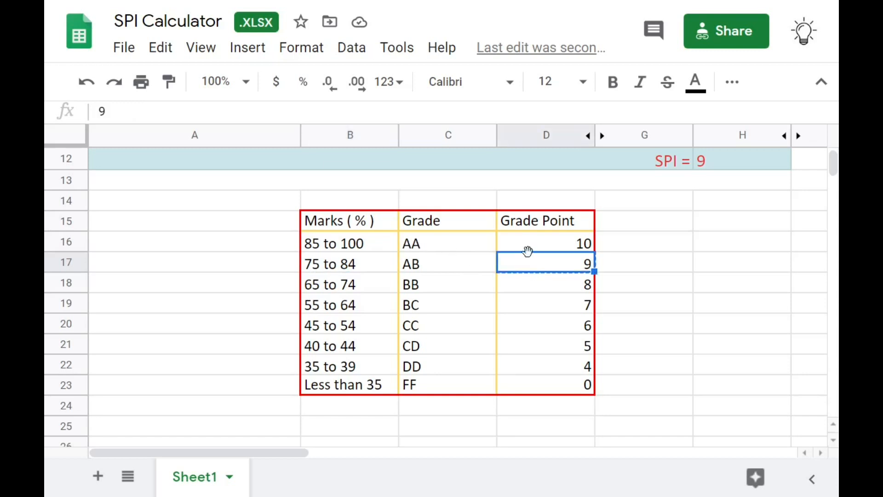
{"action": "left_click", "coordinate": [529, 248]}
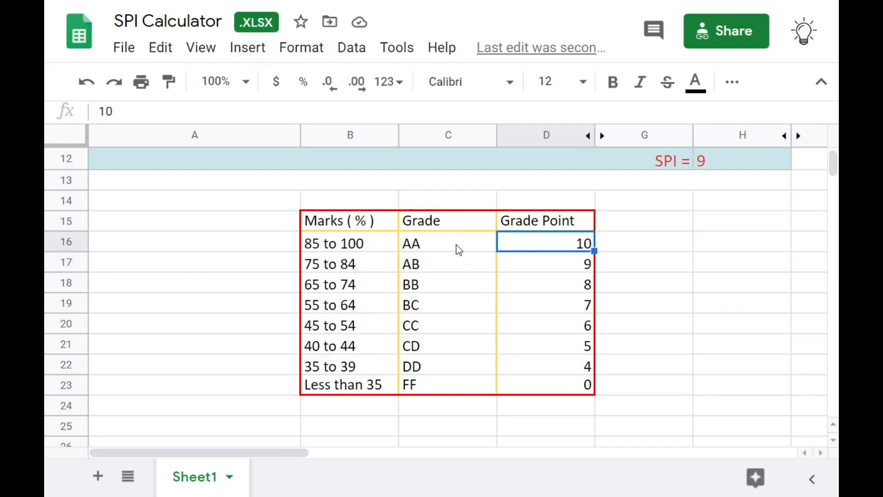
{"action": "scroll", "coordinate": [506, 242], "scroll_direction": "up", "scroll_amount": 5}
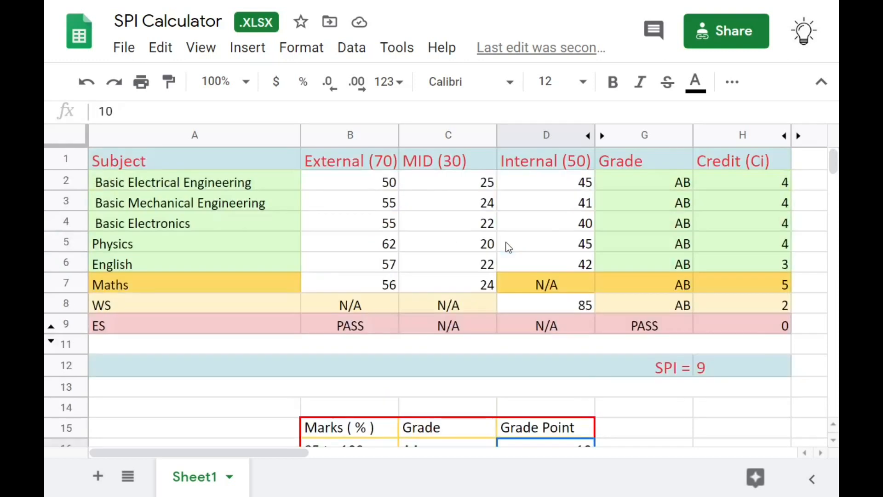
{"action": "left_click", "coordinate": [710, 364]}
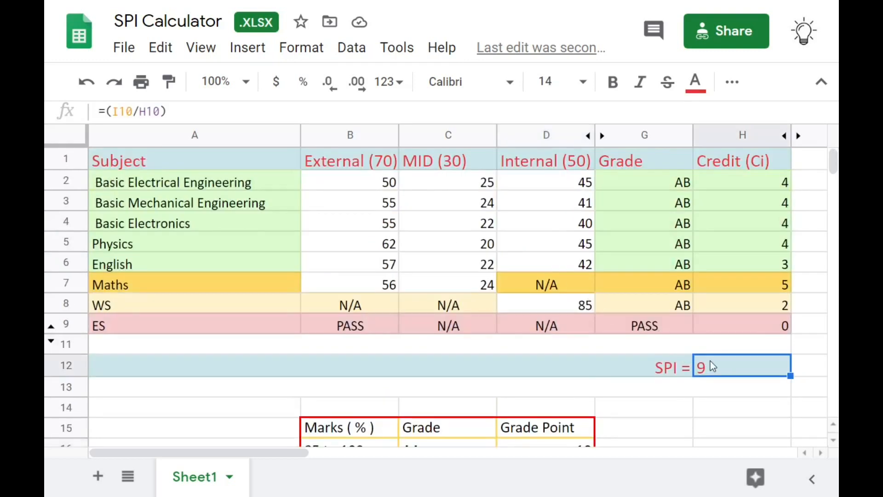
- Set the Maths External mark to 50 and check the SPI
{"action": "left_click", "coordinate": [386, 285]}
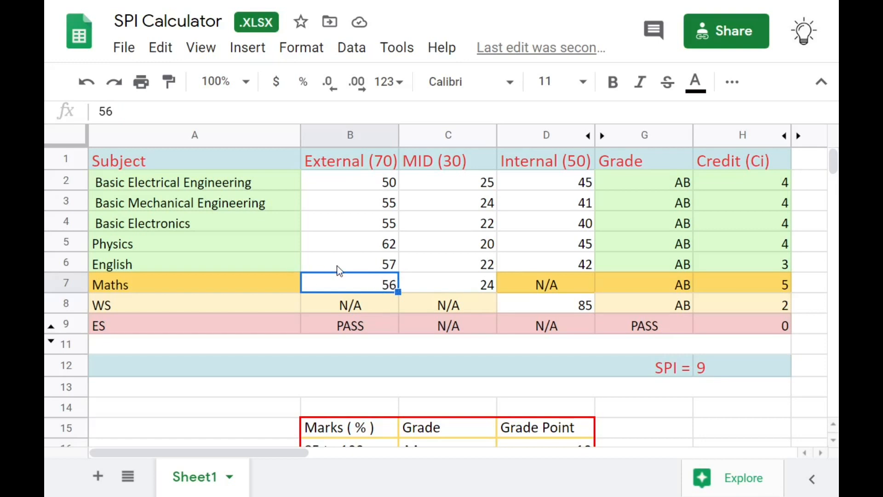
{"action": "type", "text": "50"}
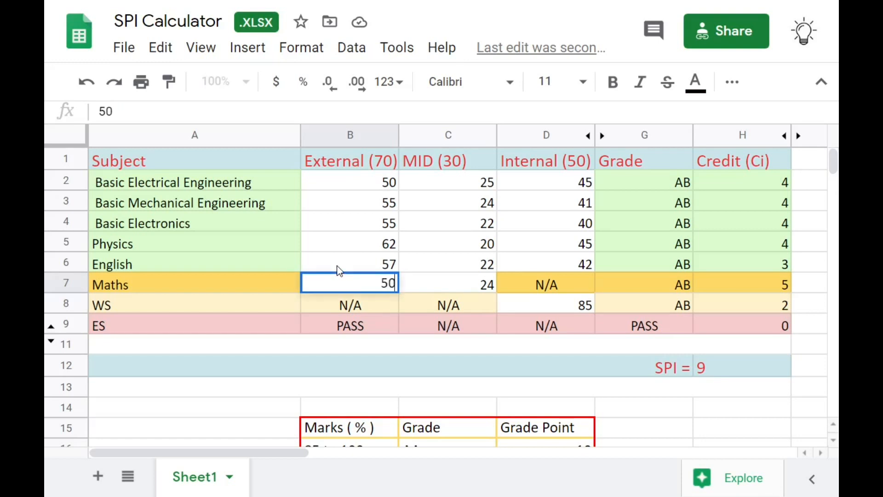
{"action": "key", "text": "Return"}
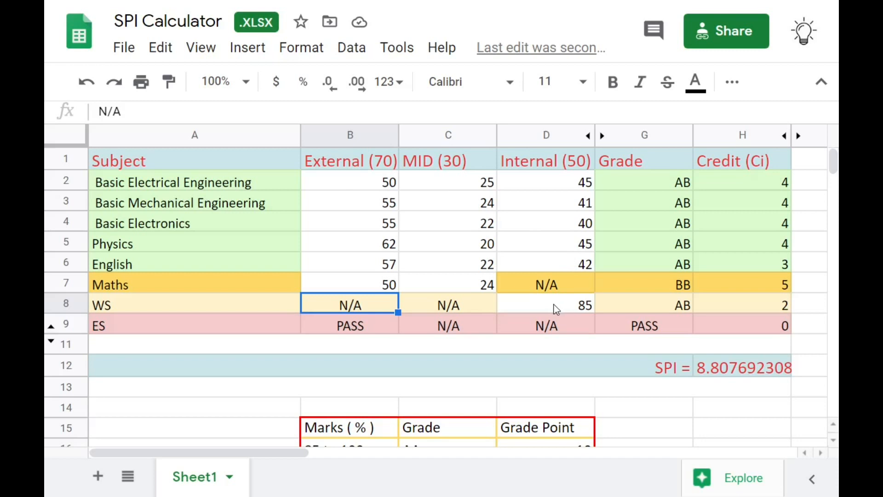
{"action": "left_click", "coordinate": [721, 364]}
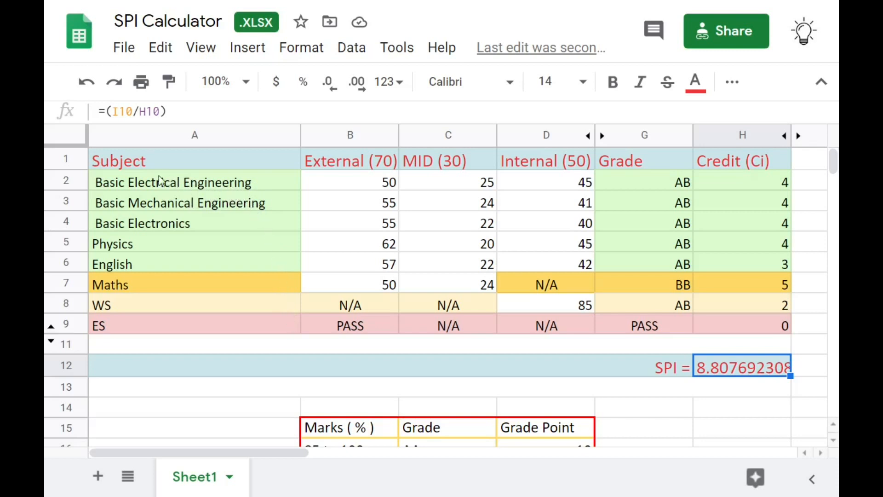
- Review the Basic Electrical Engineering subject and its credit, and the Maths External and MID marks
{"action": "left_click", "coordinate": [141, 185]}
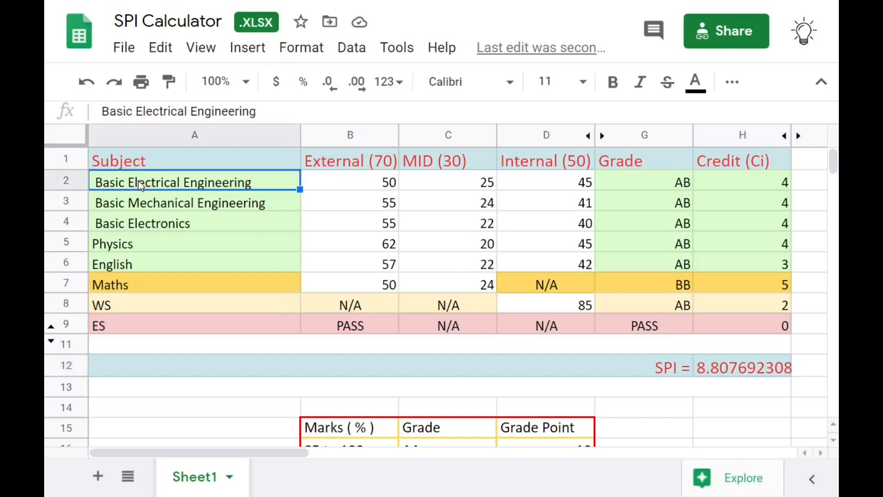
{"action": "left_click", "coordinate": [765, 187]}
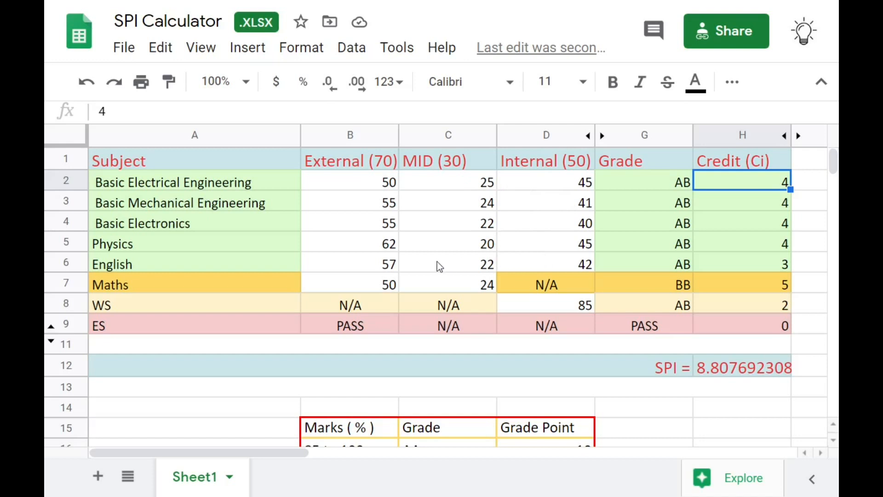
{"action": "left_click", "coordinate": [368, 286]}
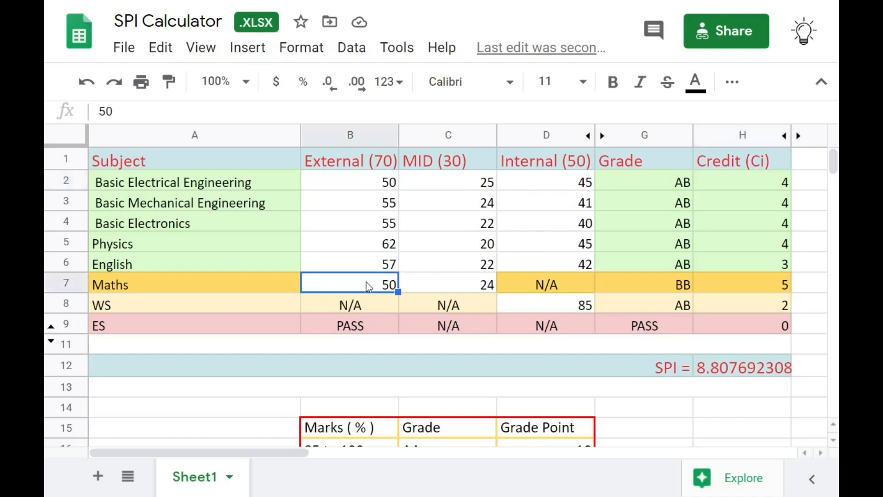
{"action": "left_click", "coordinate": [438, 287]}
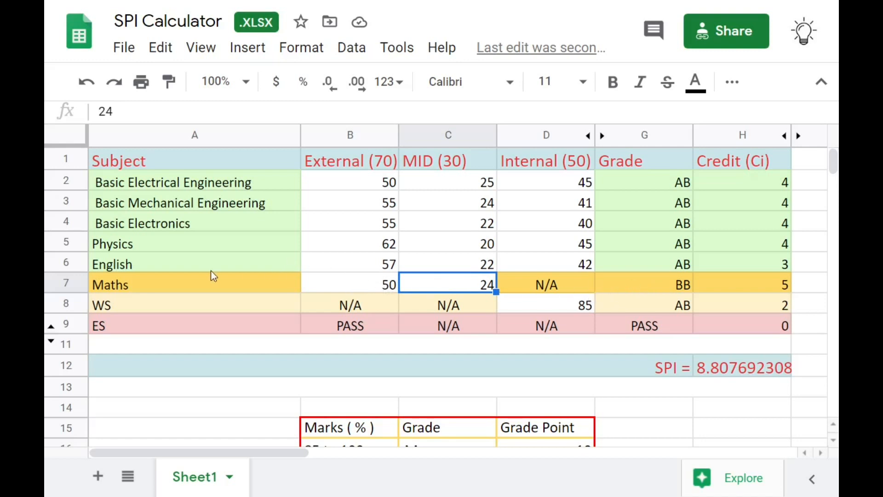
- Duplicate the Maths row by copying it into a new row inserted directly below it
{"action": "left_click", "coordinate": [75, 283]}
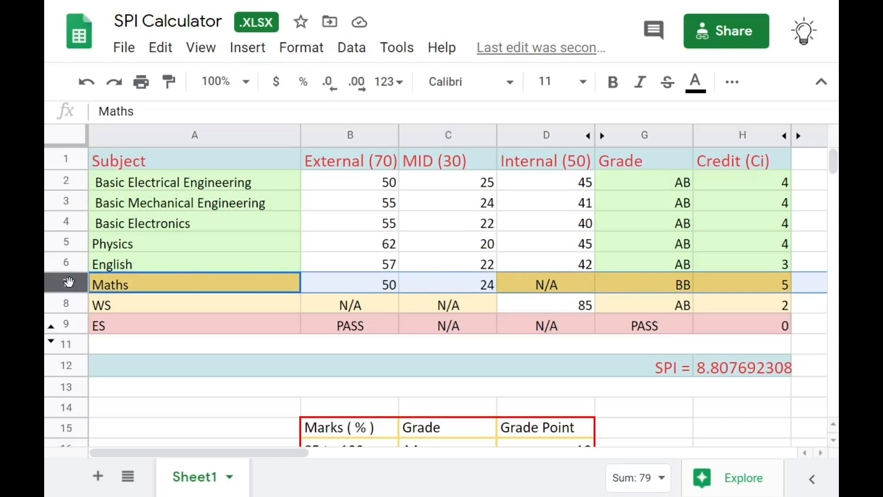
{"action": "right_click", "coordinate": [68, 282]}
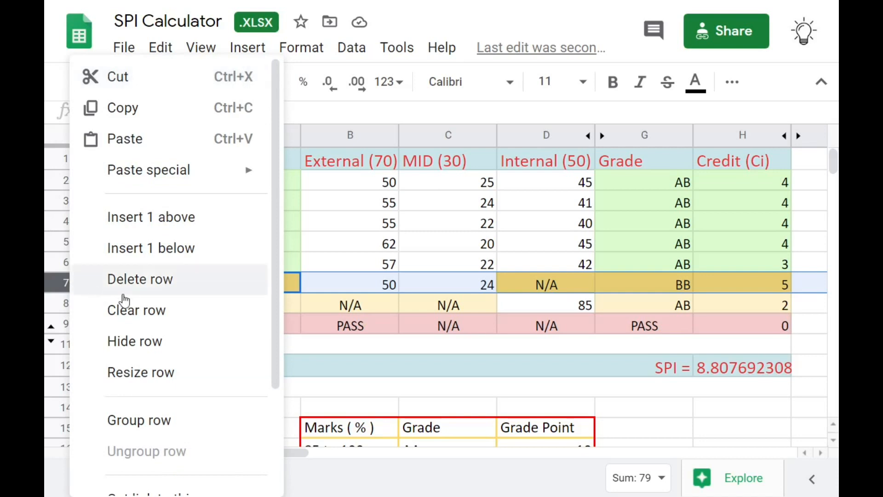
{"action": "left_click", "coordinate": [159, 117]}
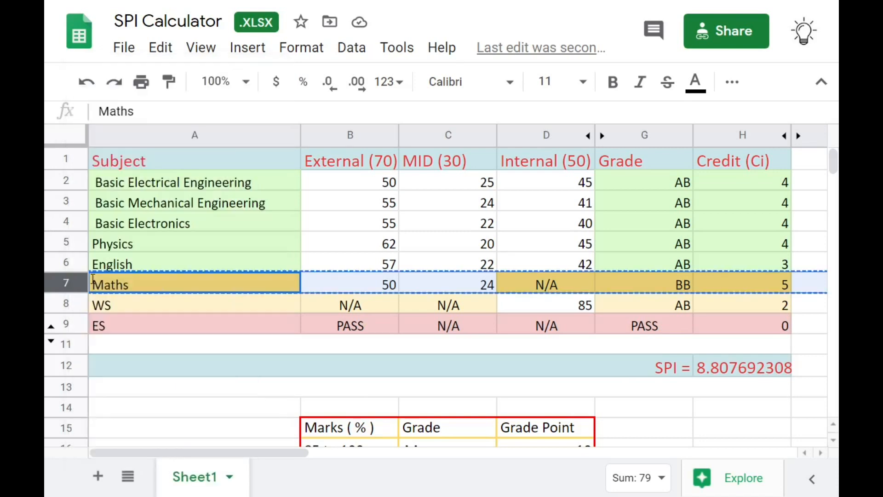
{"action": "right_click", "coordinate": [69, 283]}
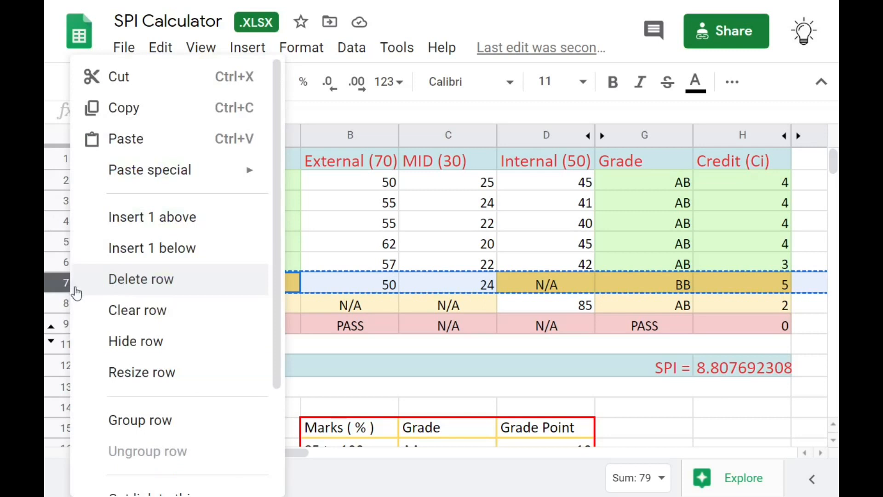
{"action": "left_click", "coordinate": [159, 251]}
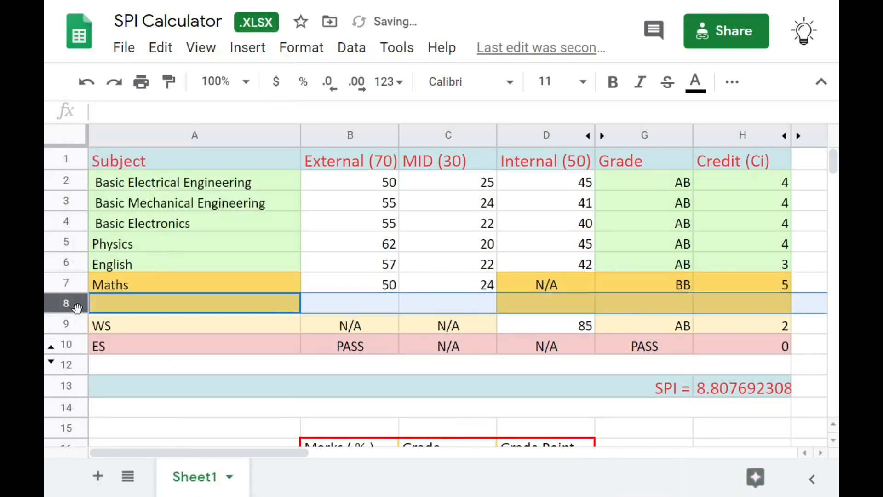
{"action": "right_click", "coordinate": [76, 308]}
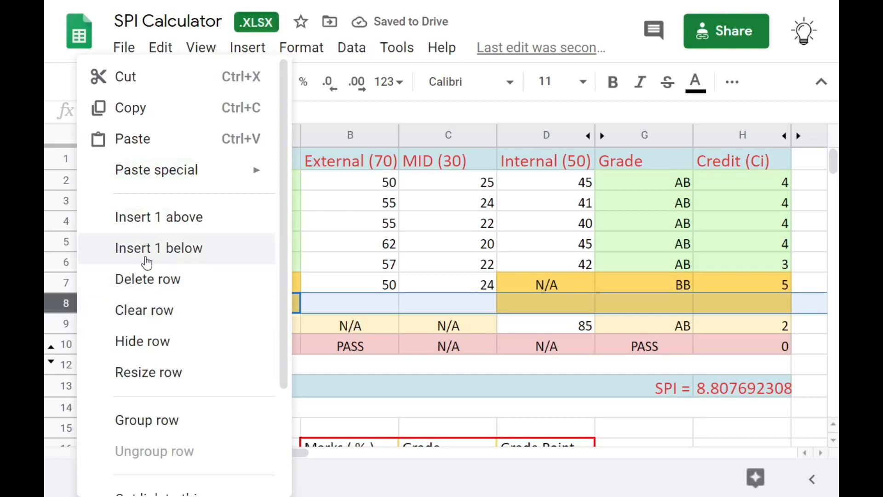
{"action": "left_click", "coordinate": [156, 153]}
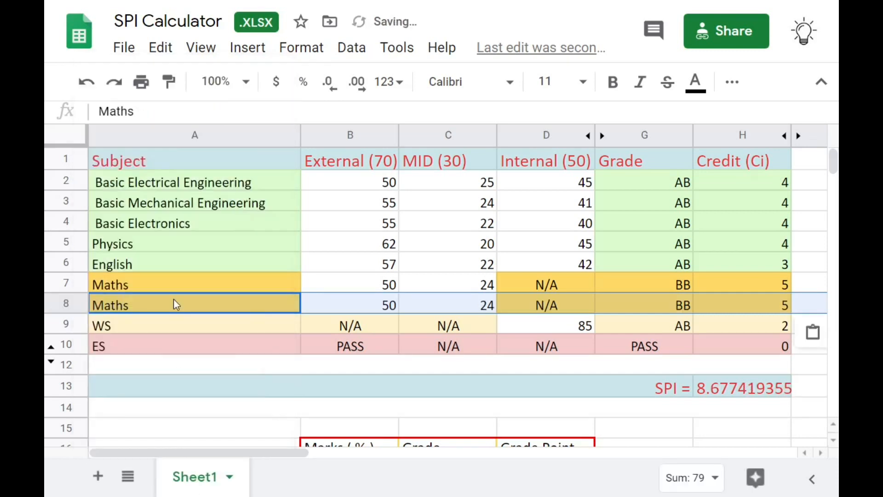
- Rename the duplicated Maths subject to ABC and check its External, MID and Grade cells
{"action": "left_click", "coordinate": [152, 304]}
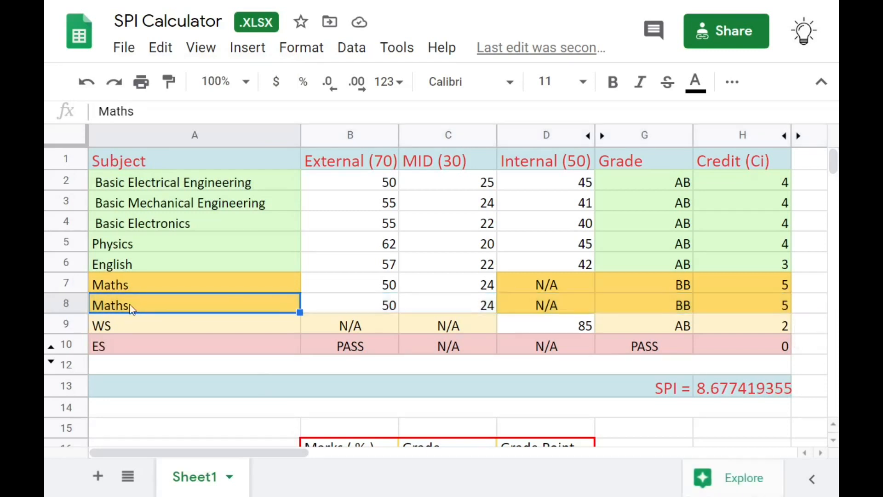
{"action": "type", "text": "A"}
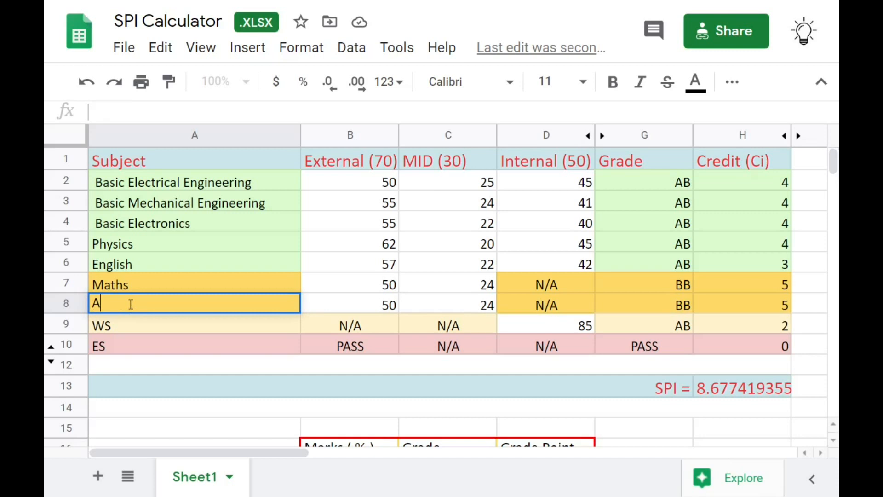
{"action": "type", "text": "BC"}
{"action": "left_click", "coordinate": [394, 306]}
{"action": "left_click", "coordinate": [443, 308]}
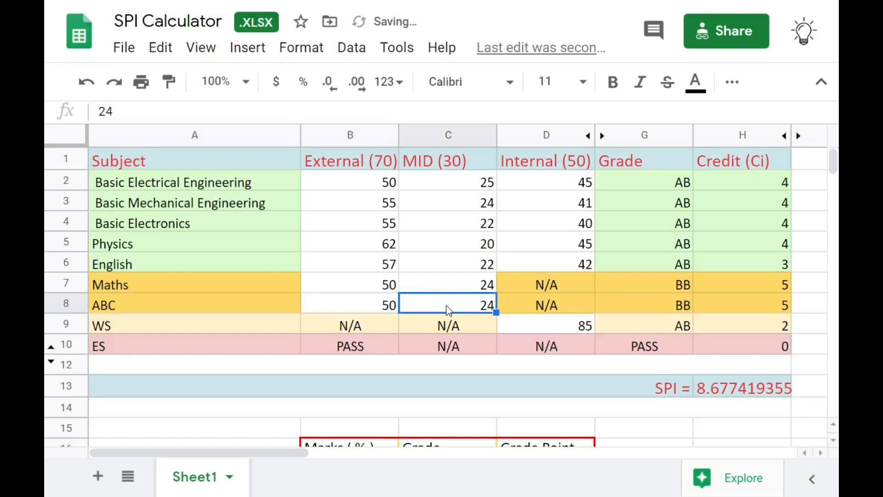
{"action": "left_click", "coordinate": [675, 310]}
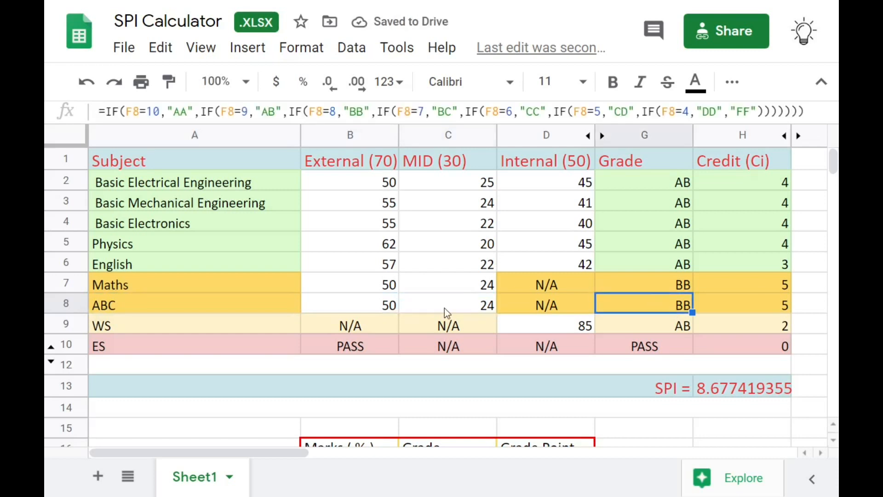
- Examine the grade and grade point for the 85 to 100 marks range in the grading table
{"action": "scroll", "coordinate": [430, 306], "scroll_direction": "down", "scroll_amount": 3}
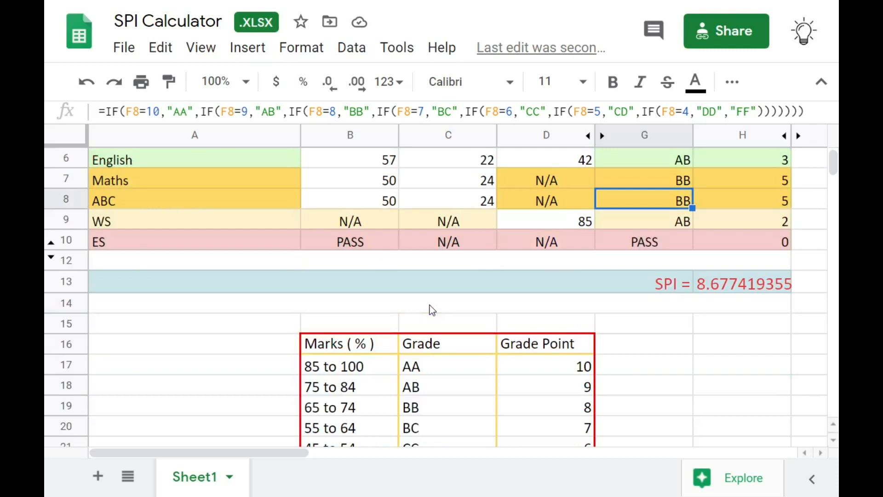
{"action": "left_click", "coordinate": [353, 373]}
{"action": "left_click", "coordinate": [419, 372]}
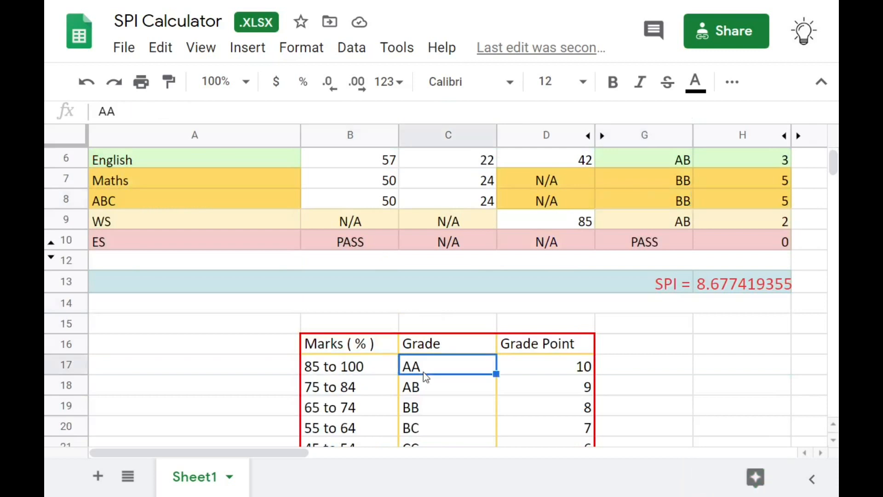
{"action": "left_click", "coordinate": [561, 374]}
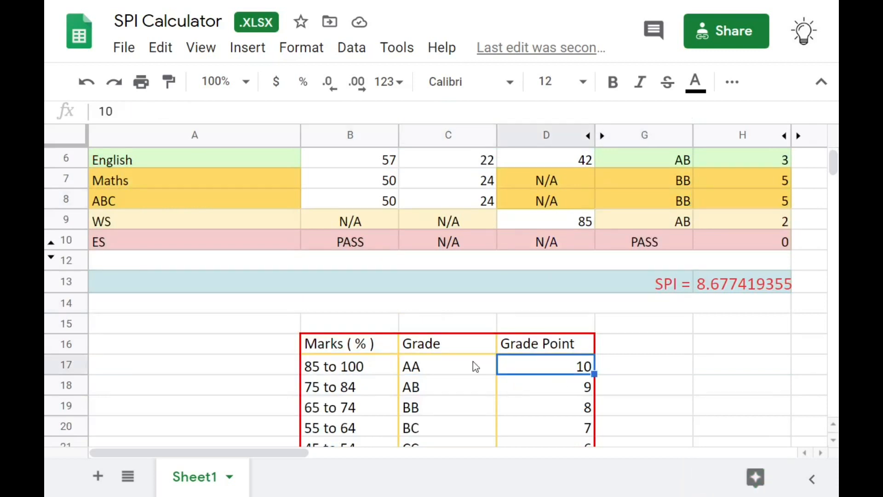
{"action": "left_click", "coordinate": [380, 369]}
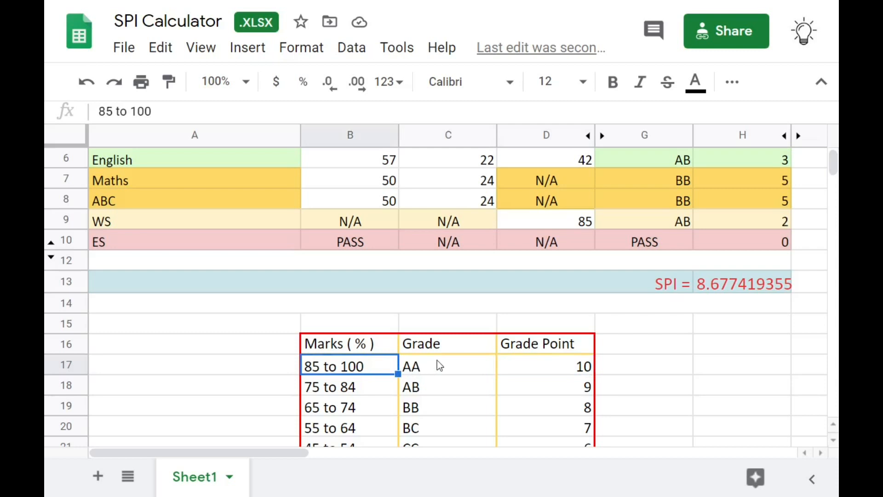
- Review the External, MID and Internal marks of Basic Electrical Engineering, Basic Mechanical Engineering and Basic Electronics
{"action": "scroll", "coordinate": [437, 360], "scroll_direction": "up", "scroll_amount": 3}
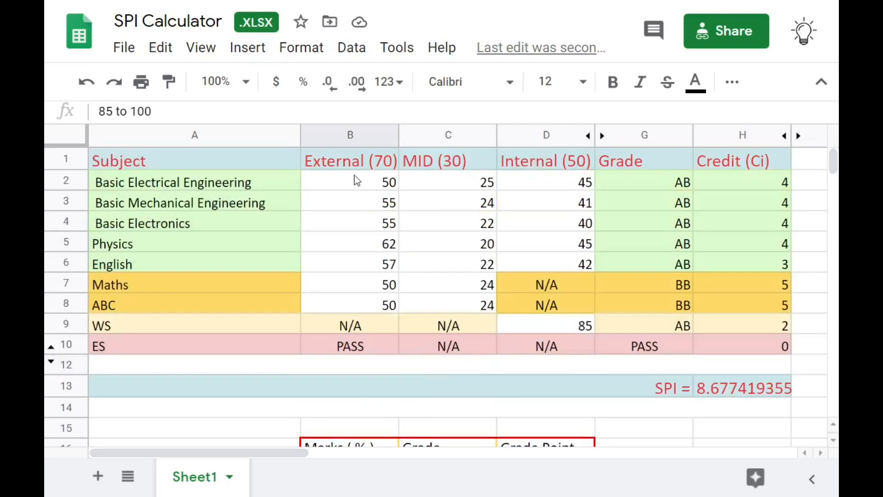
{"action": "left_click", "coordinate": [359, 189]}
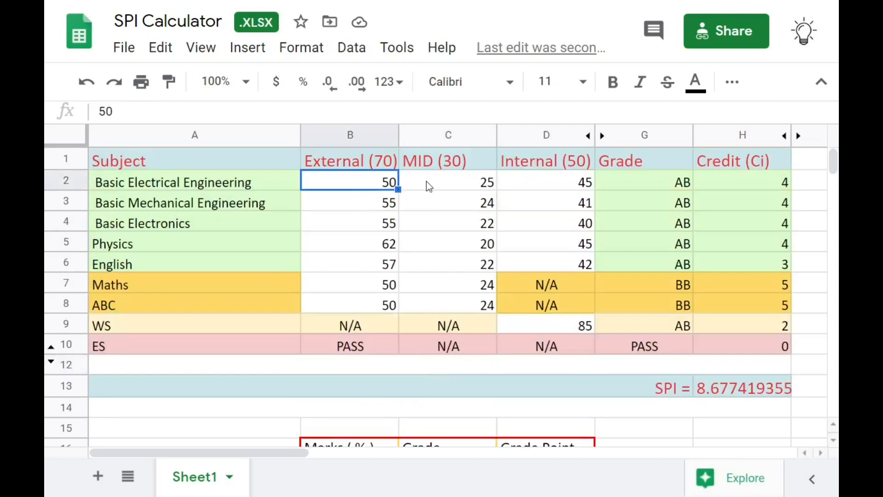
{"action": "left_click", "coordinate": [429, 184]}
{"action": "left_click", "coordinate": [533, 186]}
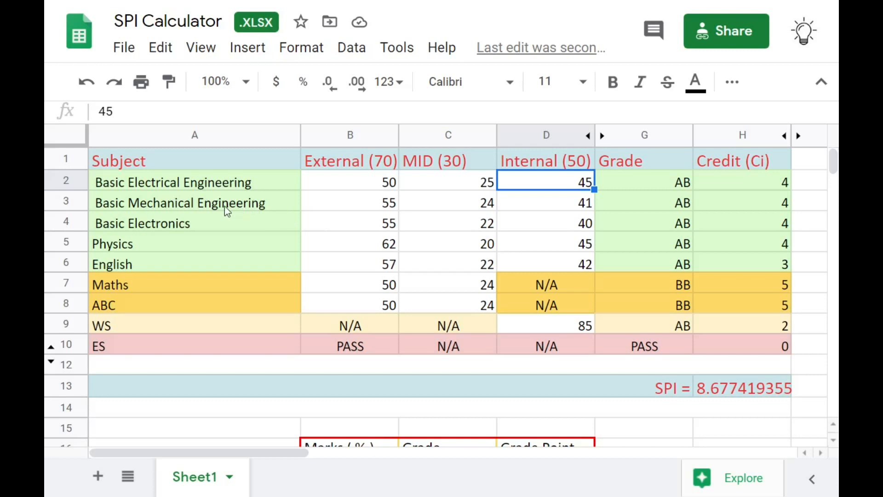
{"action": "left_click", "coordinate": [61, 201]}
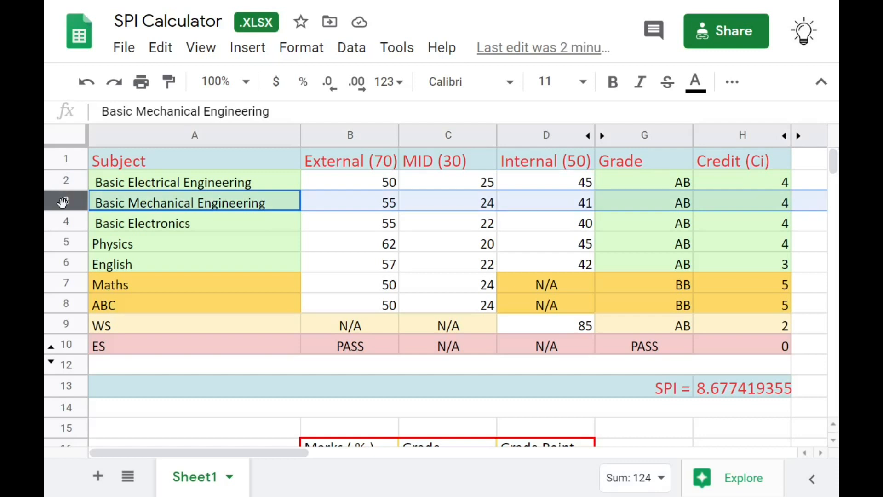
{"action": "left_click", "coordinate": [372, 206]}
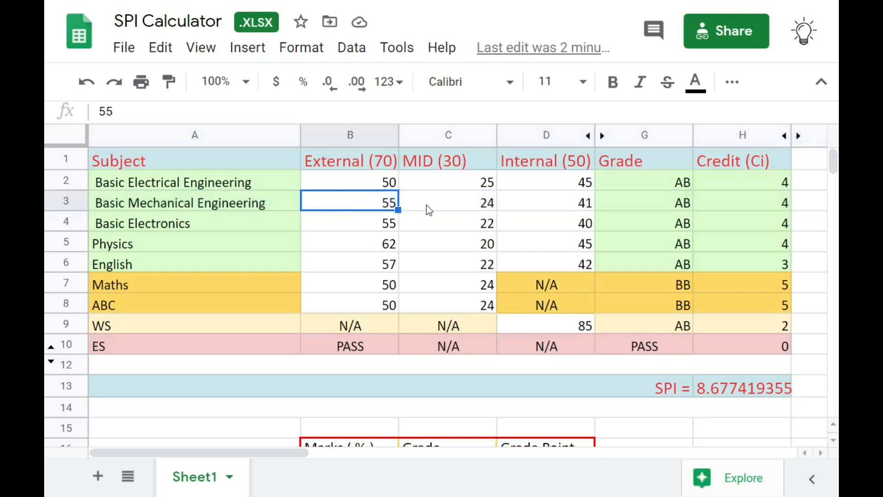
{"action": "left_click", "coordinate": [426, 205]}
{"action": "left_click", "coordinate": [524, 202]}
{"action": "left_click", "coordinate": [363, 225]}
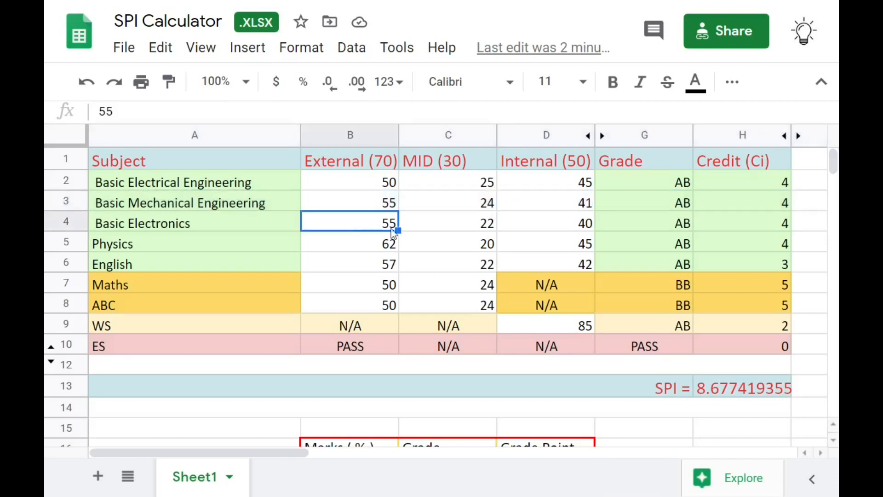
{"action": "left_click", "coordinate": [542, 230]}
- Check the SPI cell and the grades of Basic Electrical Engineering and Basic Mechanical Engineering
{"action": "left_click", "coordinate": [755, 381]}
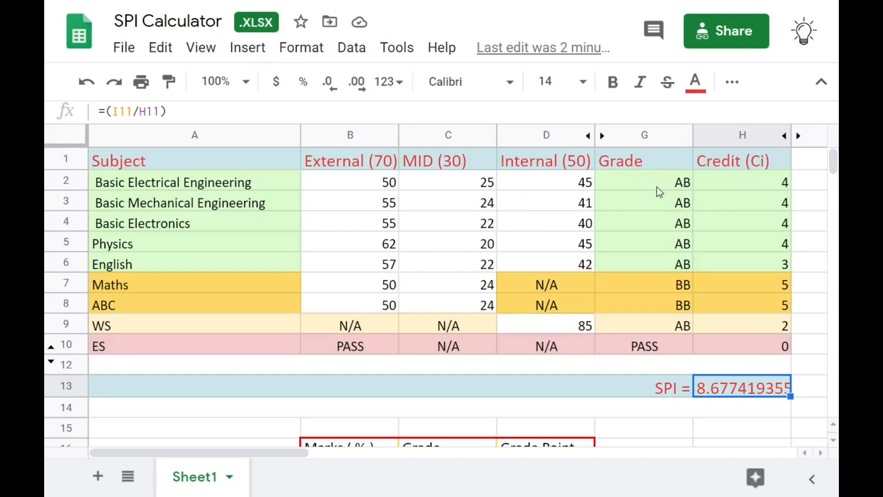
{"action": "left_click", "coordinate": [616, 181]}
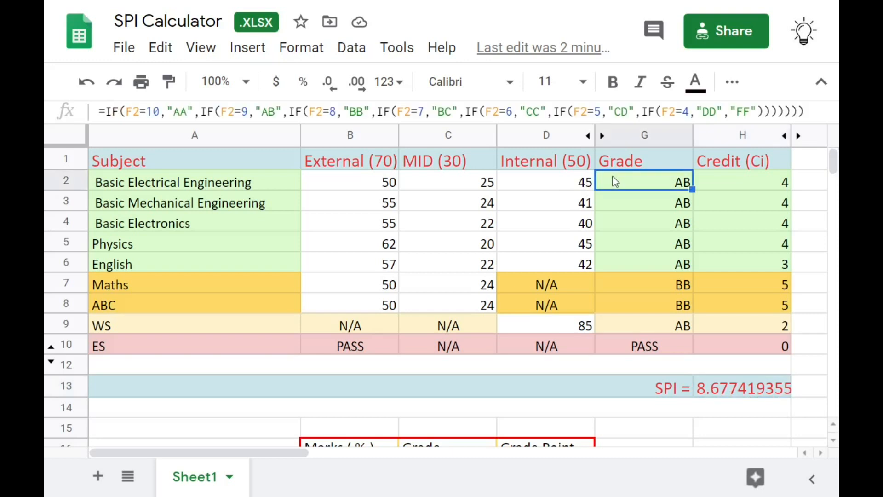
{"action": "left_click", "coordinate": [650, 210]}
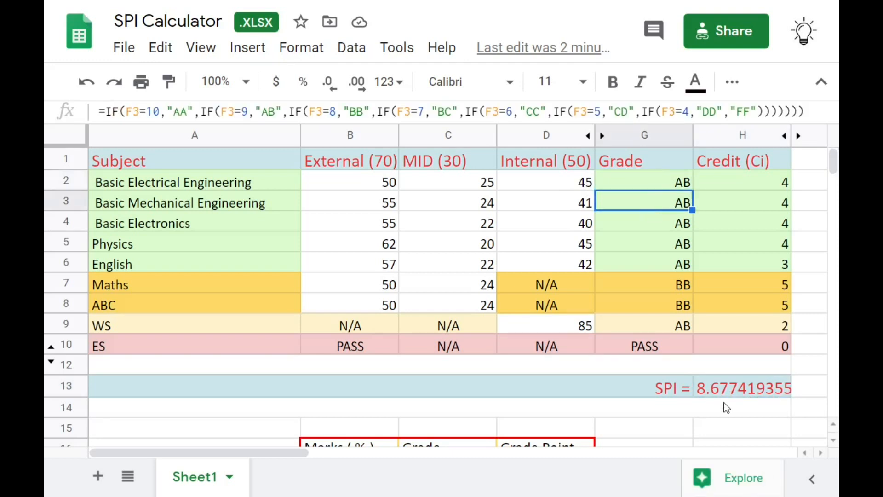
{"action": "left_click", "coordinate": [730, 388]}
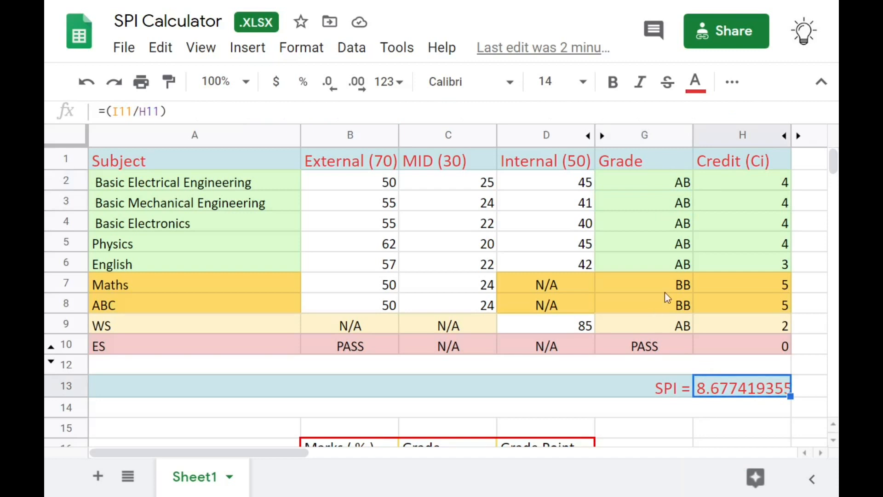